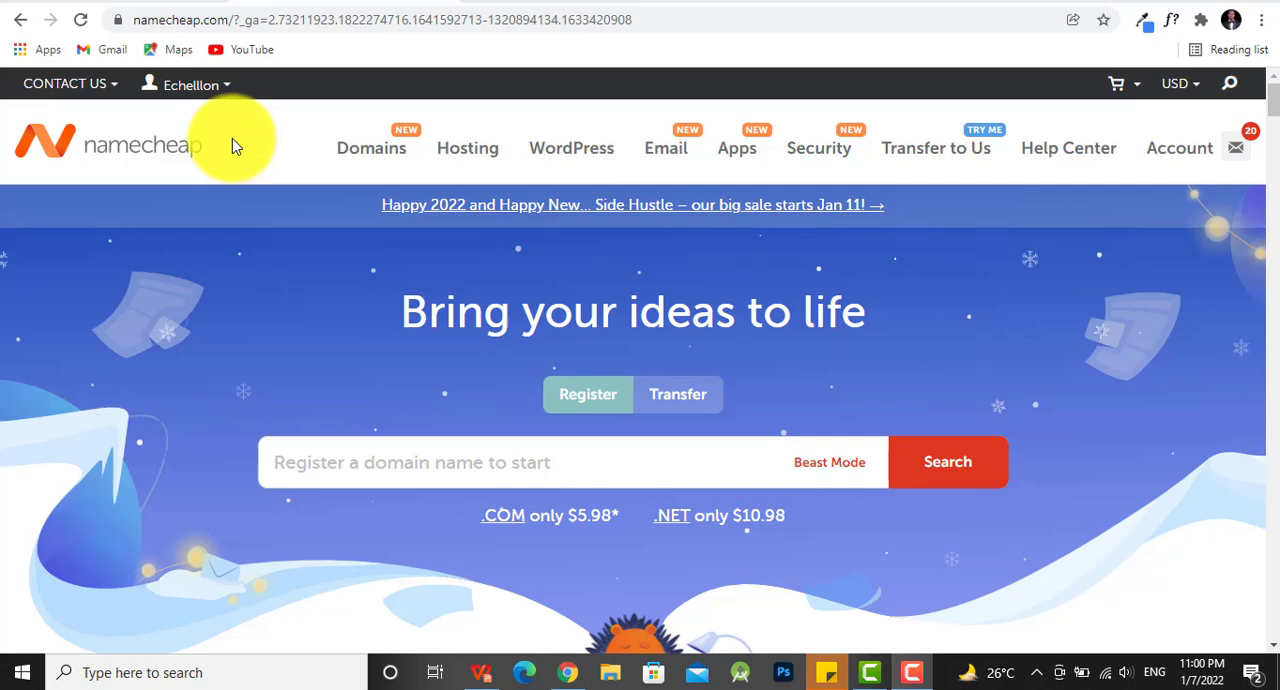
- Open the account dashboard and look through the listed domains
mouse_move(200, 88)
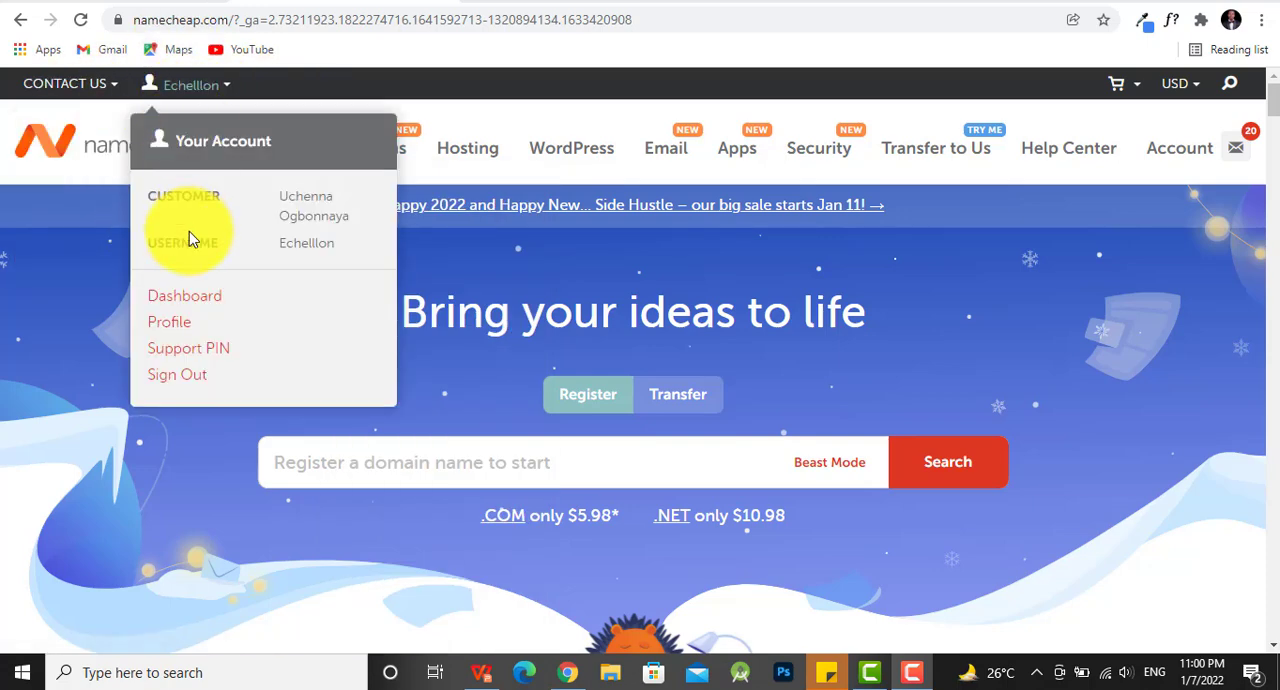
left_click(192, 300)
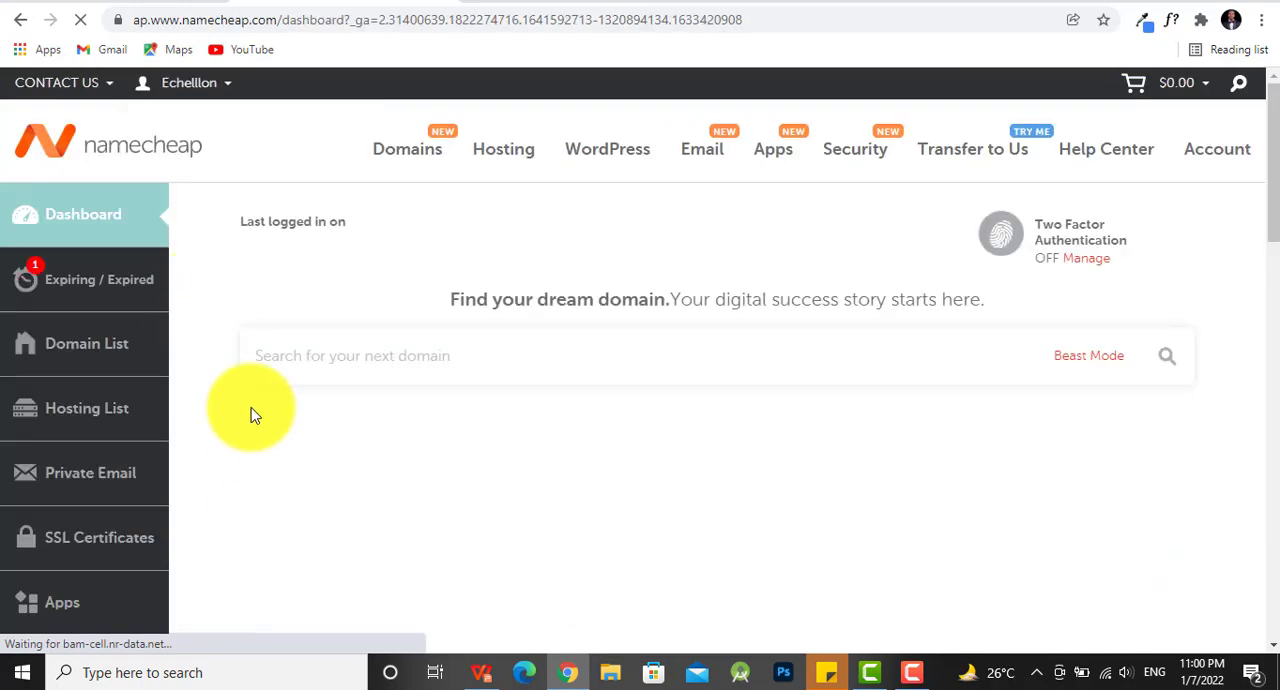
scroll(474, 315, "down", 1)
scroll(474, 315, "down", 6)
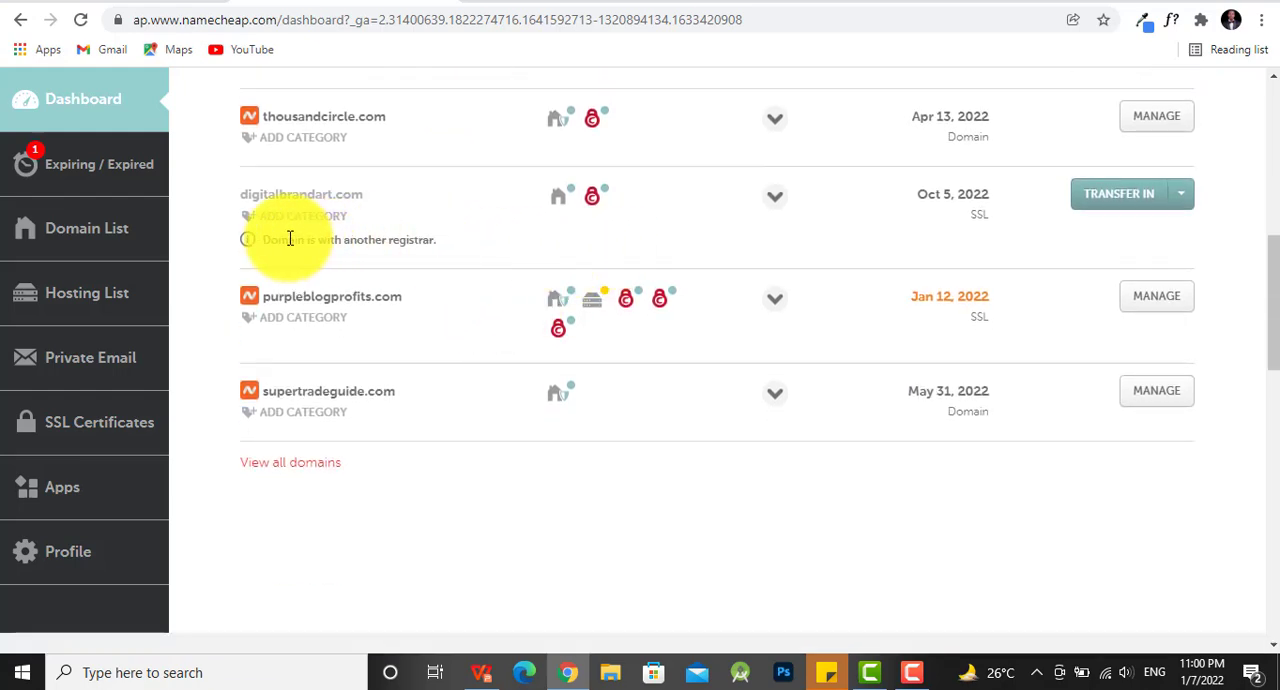
scroll(331, 240, "up", 1)
scroll(336, 290, "down", 1)
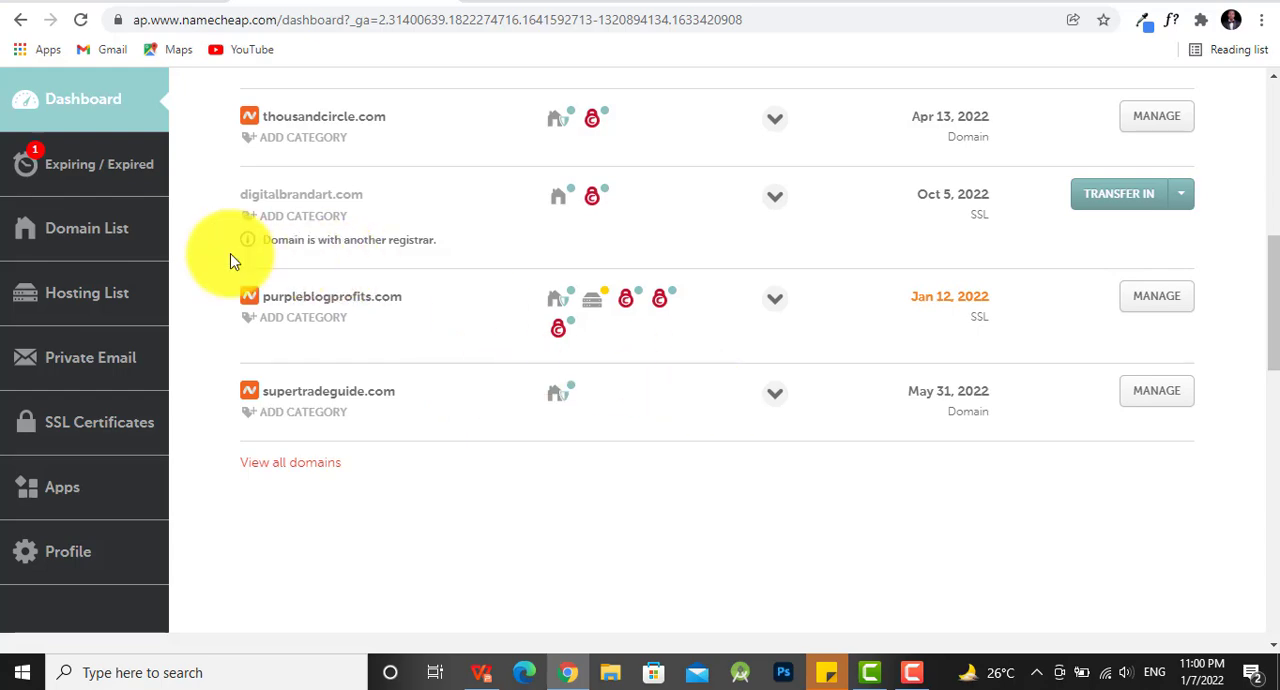
- Go from the hosting subscriptions to cPanel for the purpleblogprofits.com Stellar Plus plan
left_click(88, 293)
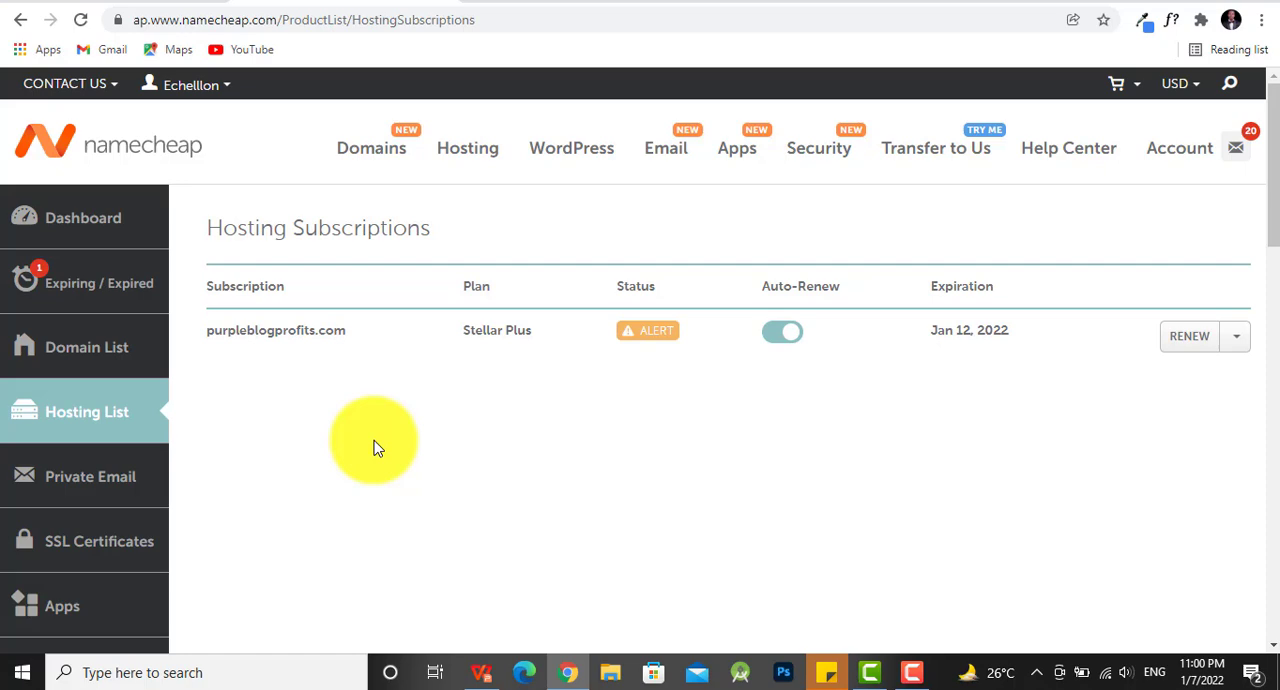
left_click(1236, 340)
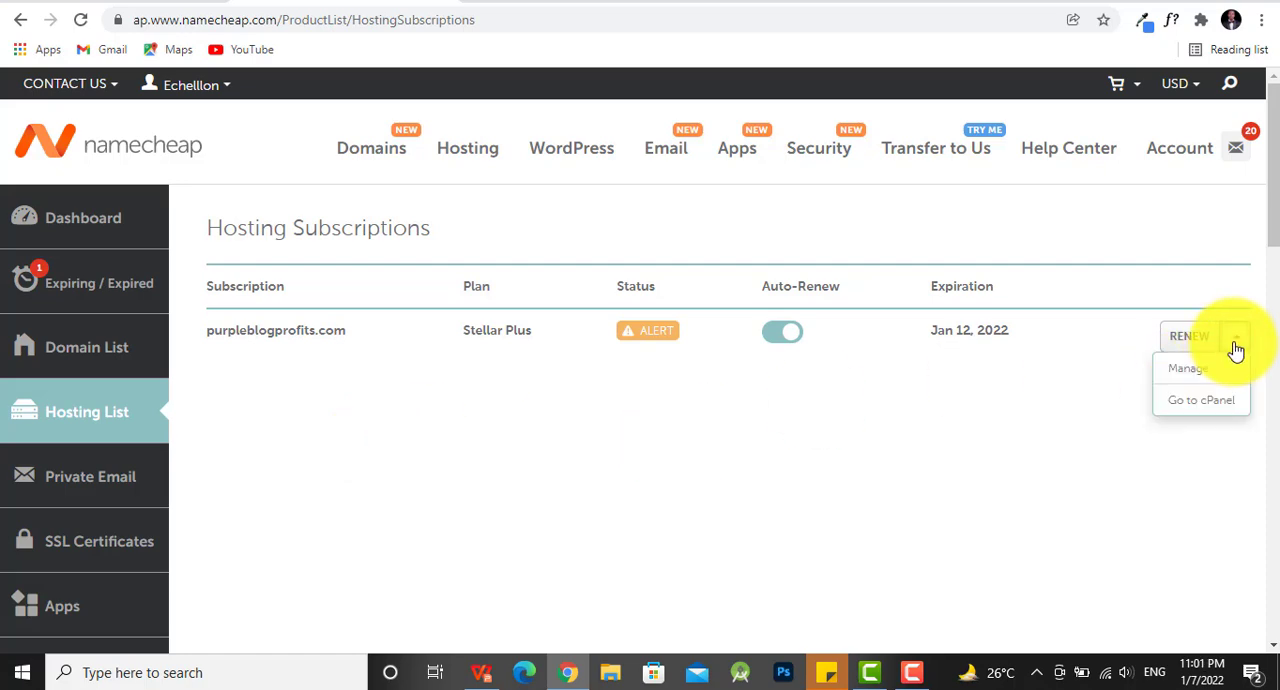
left_click(1206, 401)
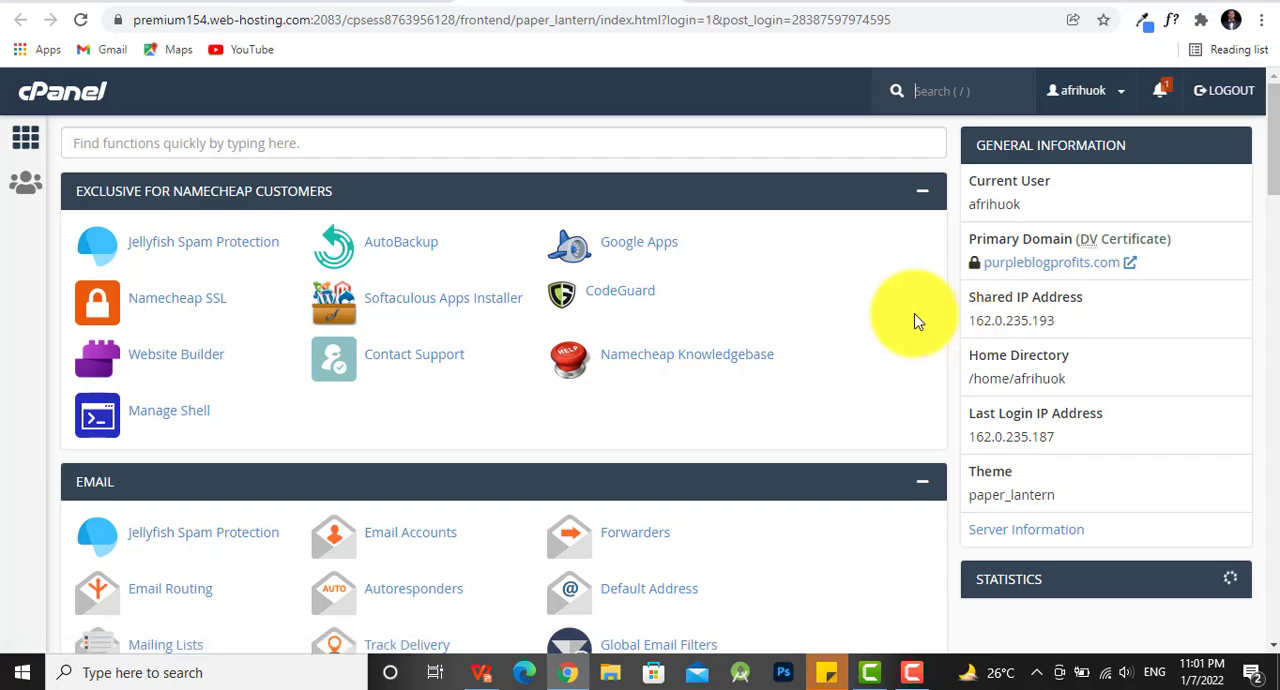
- Search the cPanel functions for "addon" and open Addon Domains
scroll(651, 352, "down", 3)
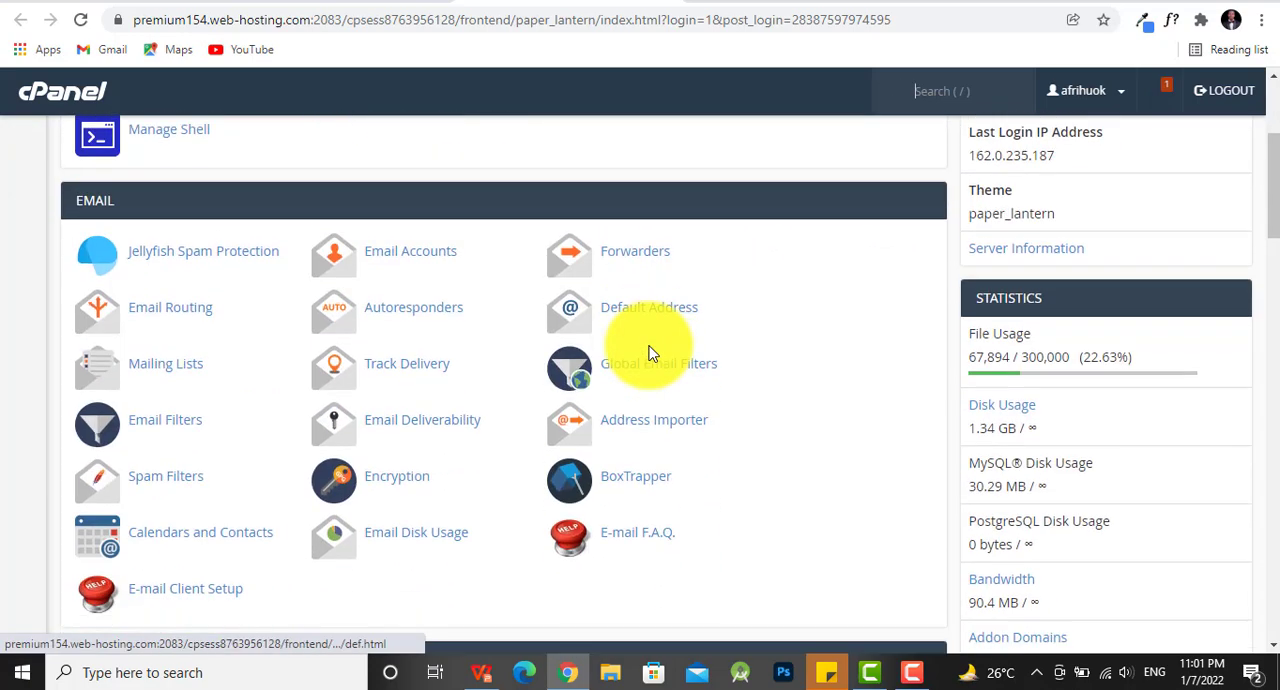
scroll(651, 352, "up", 3)
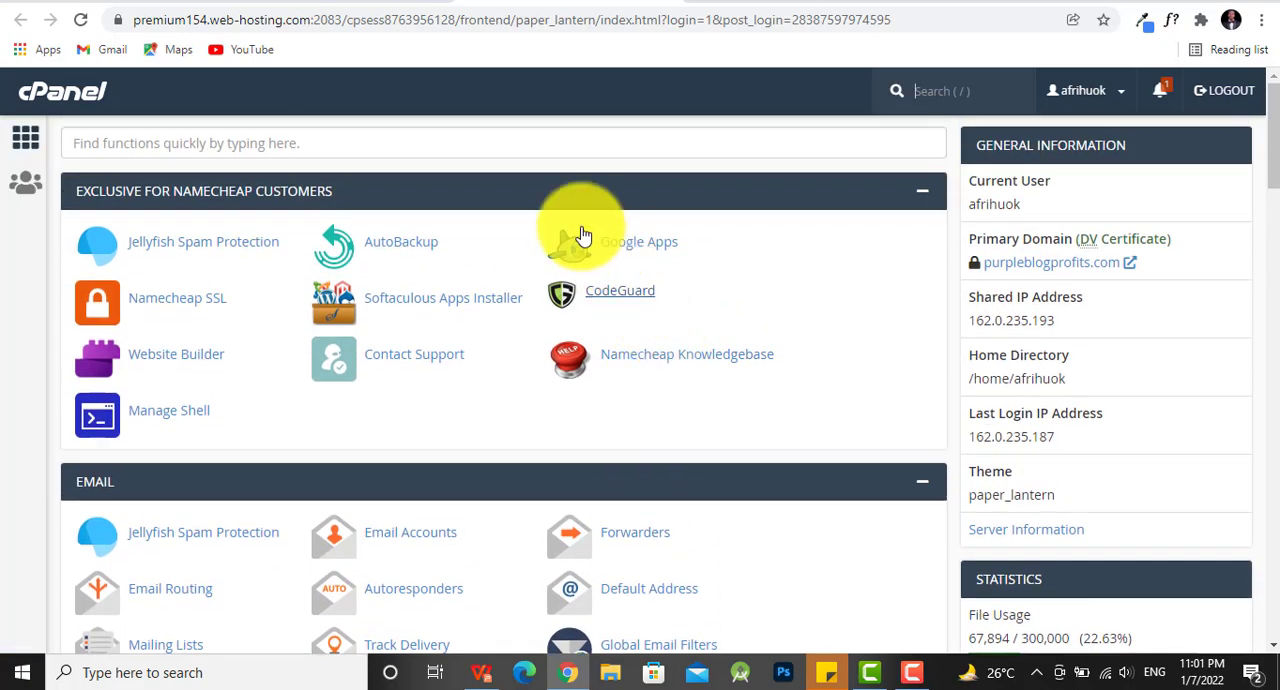
left_click(506, 137)
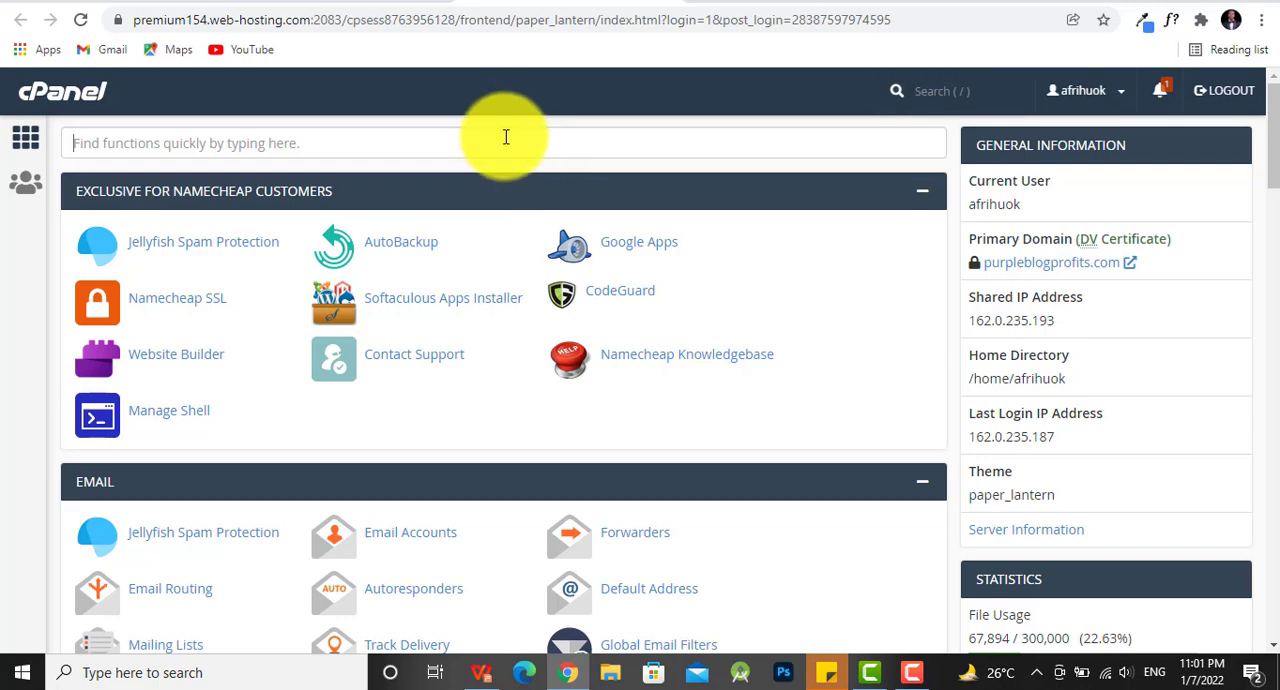
type("addon")
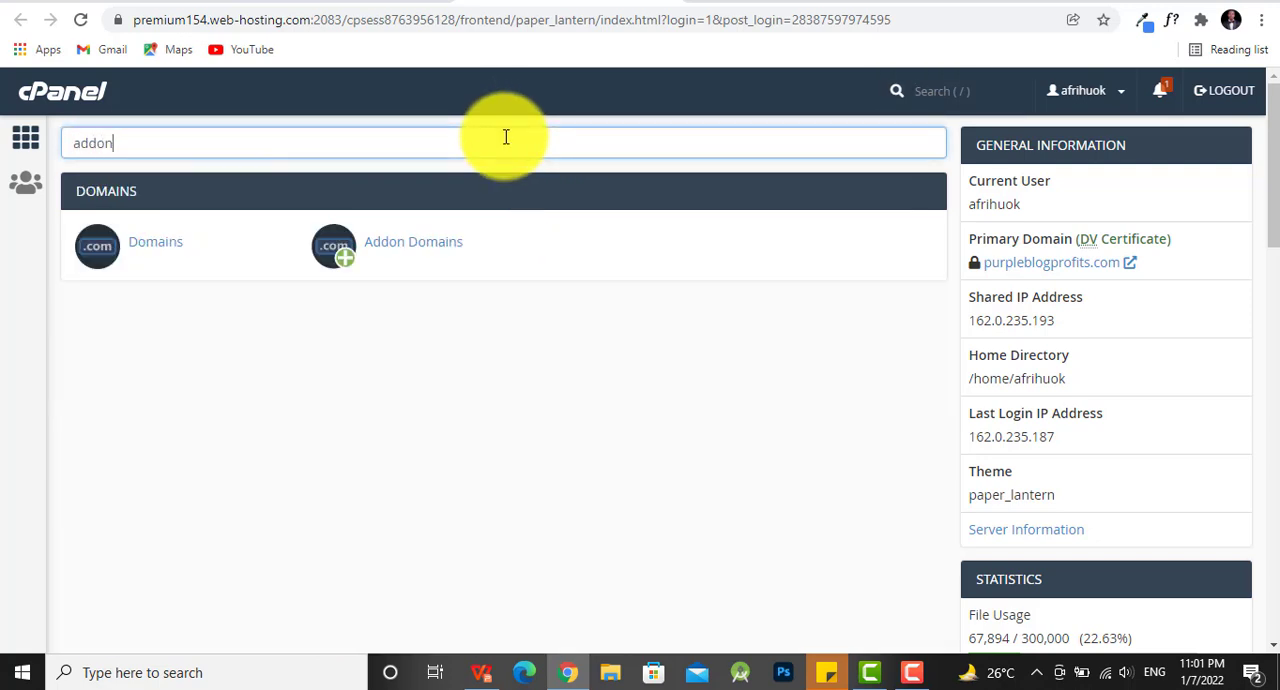
left_click(398, 243)
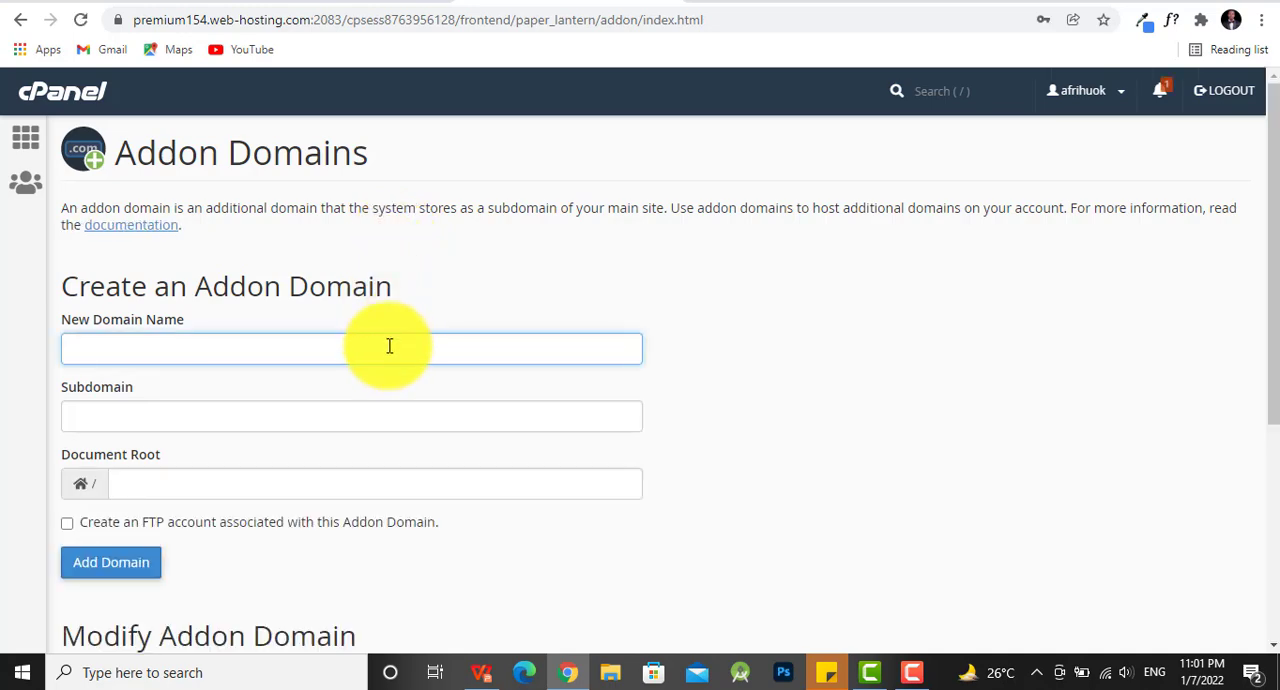
- Enter supertradeguide.com as the new domain name for the addon domain
type("s")
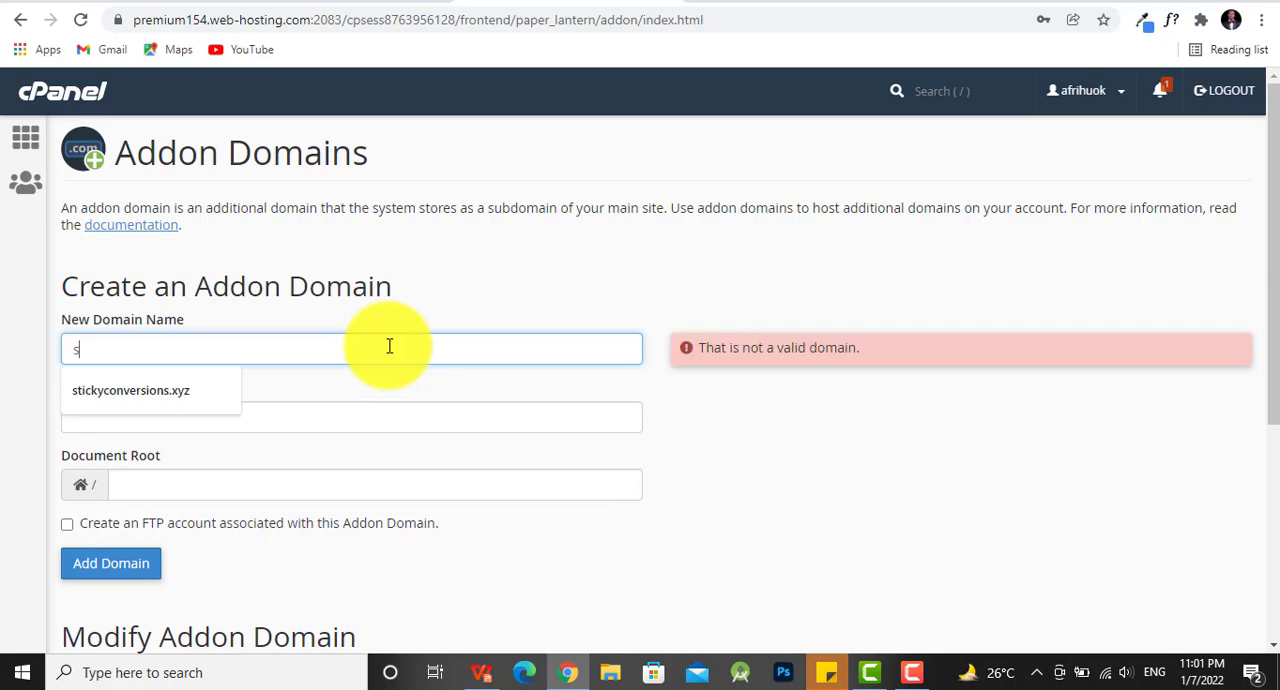
type("upertrqade")
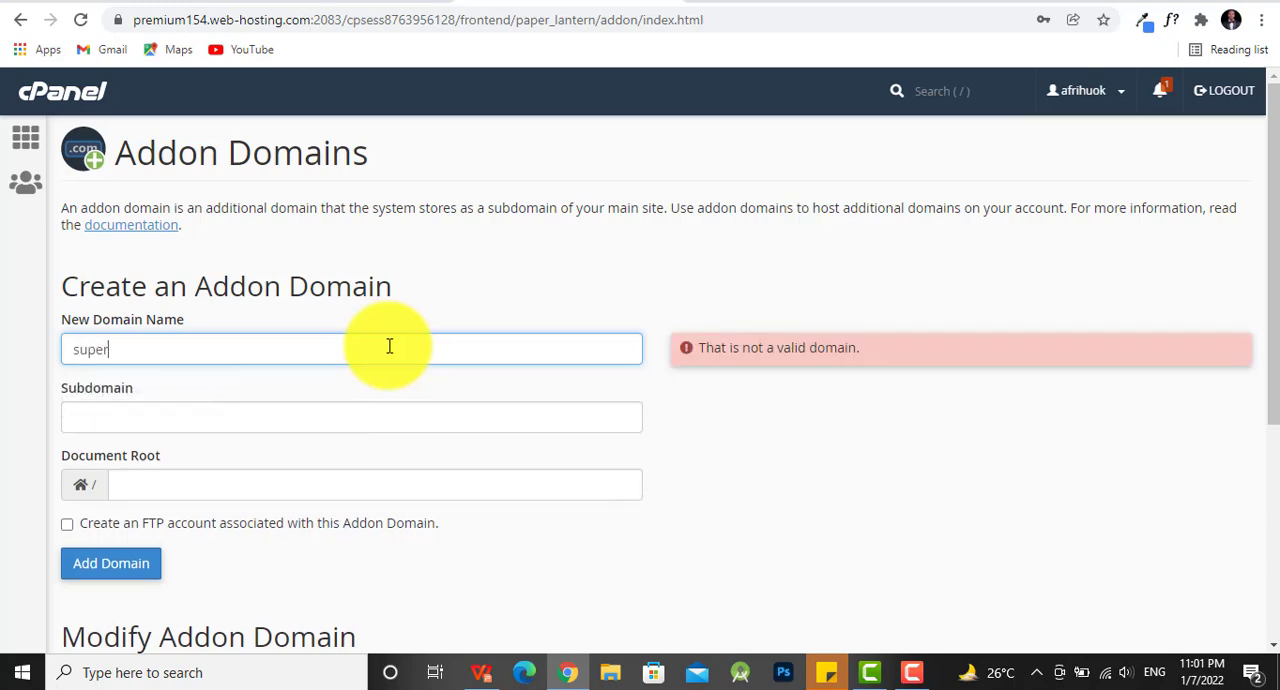
key("BackSpace")
key("BackSpace")
key("BackSpace")
key("BackSpace")
type("ageguide.com")
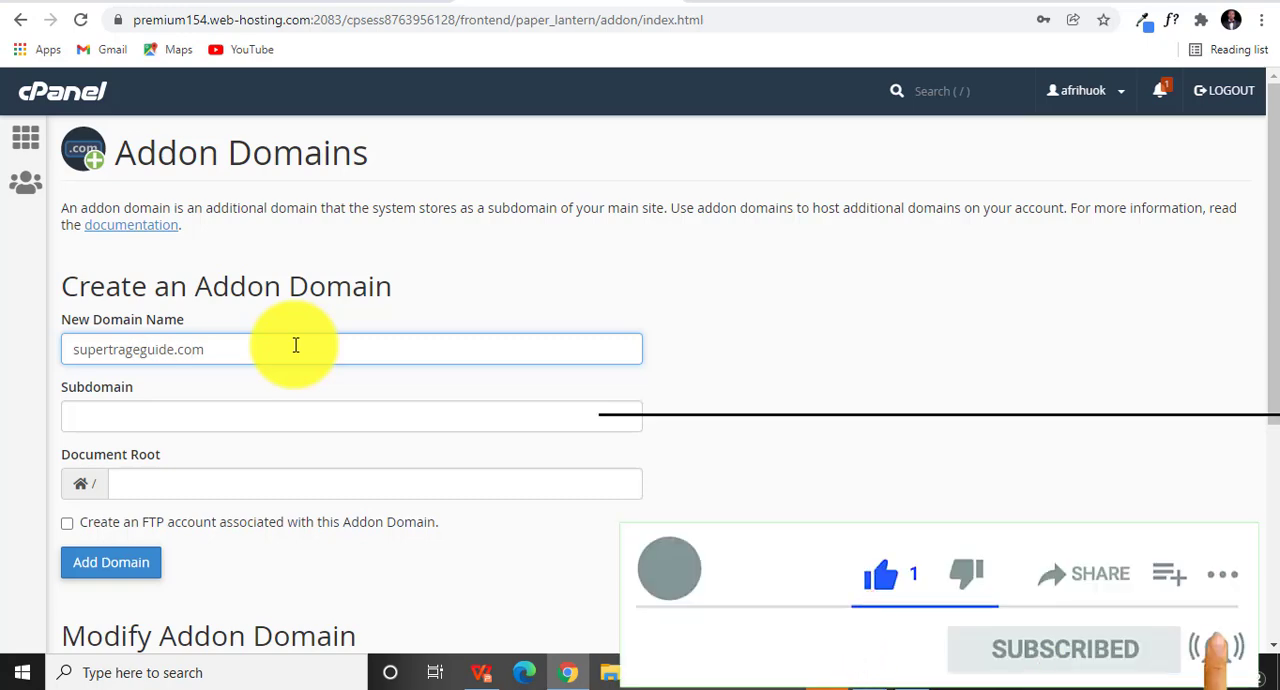
key("BackSpace")
type("d")
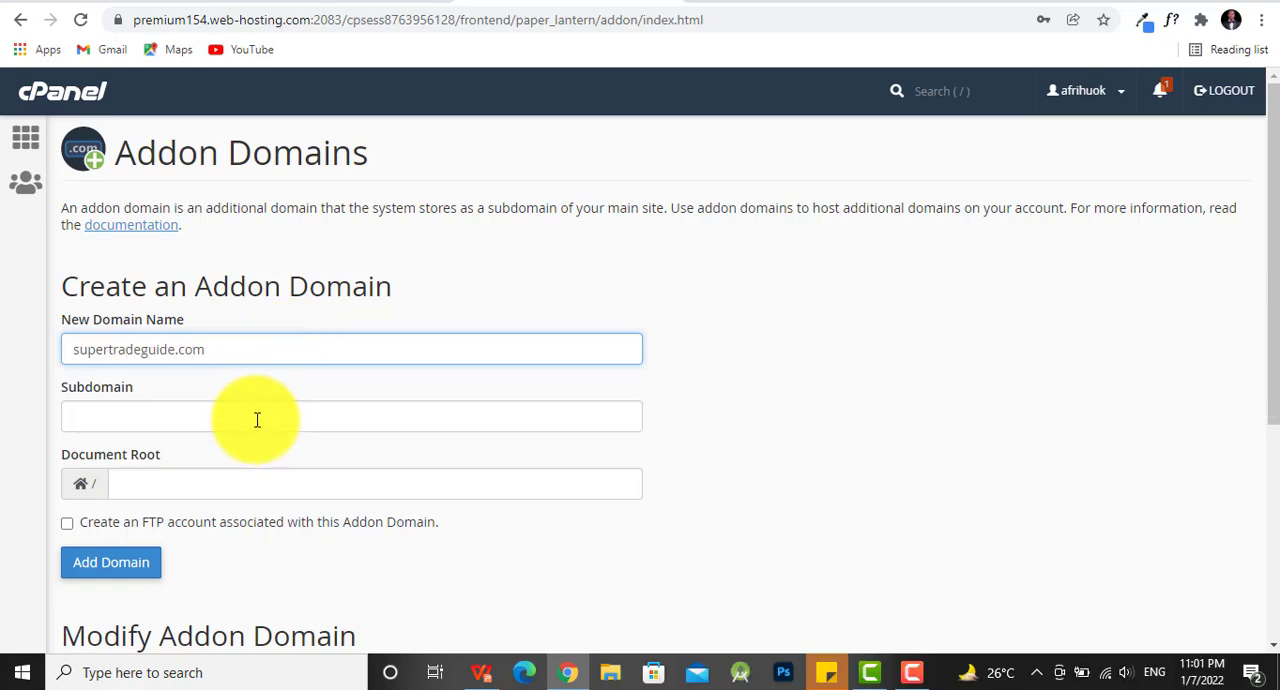
- Fill in the subdomain supertradeguide and document root supertradeguide.com from the domain name, and create the addon domain
triple_click(225, 349)
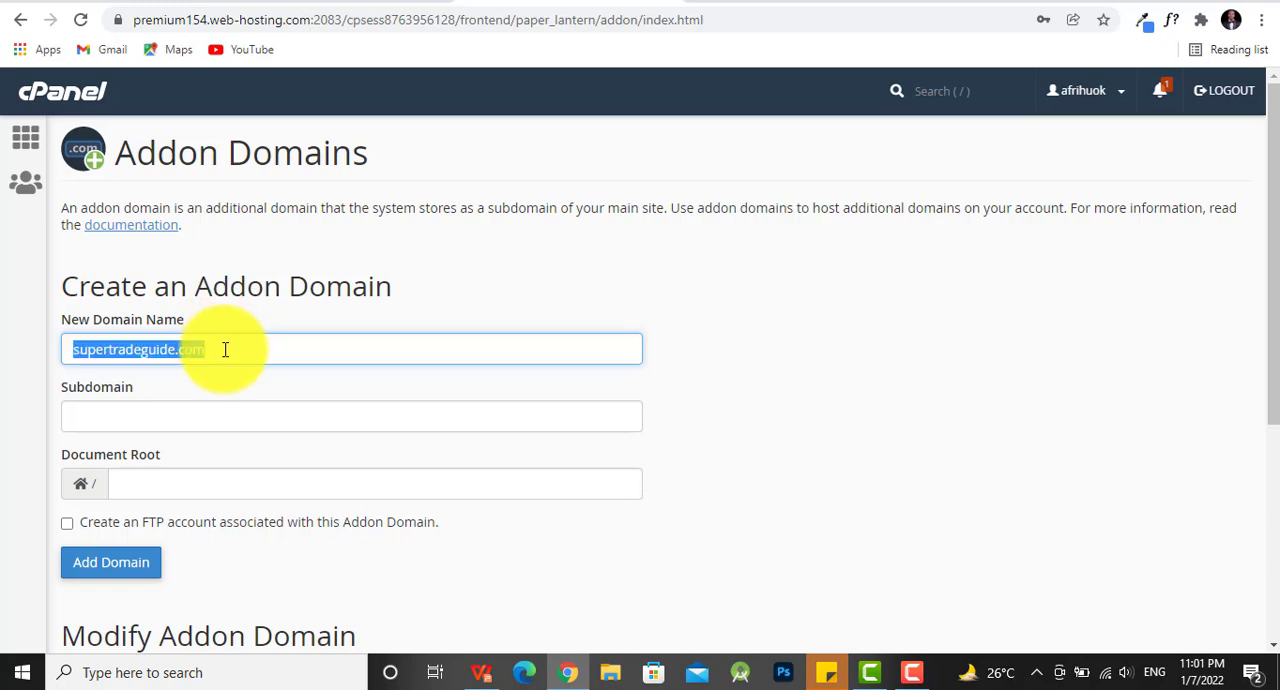
left_click(222, 420)
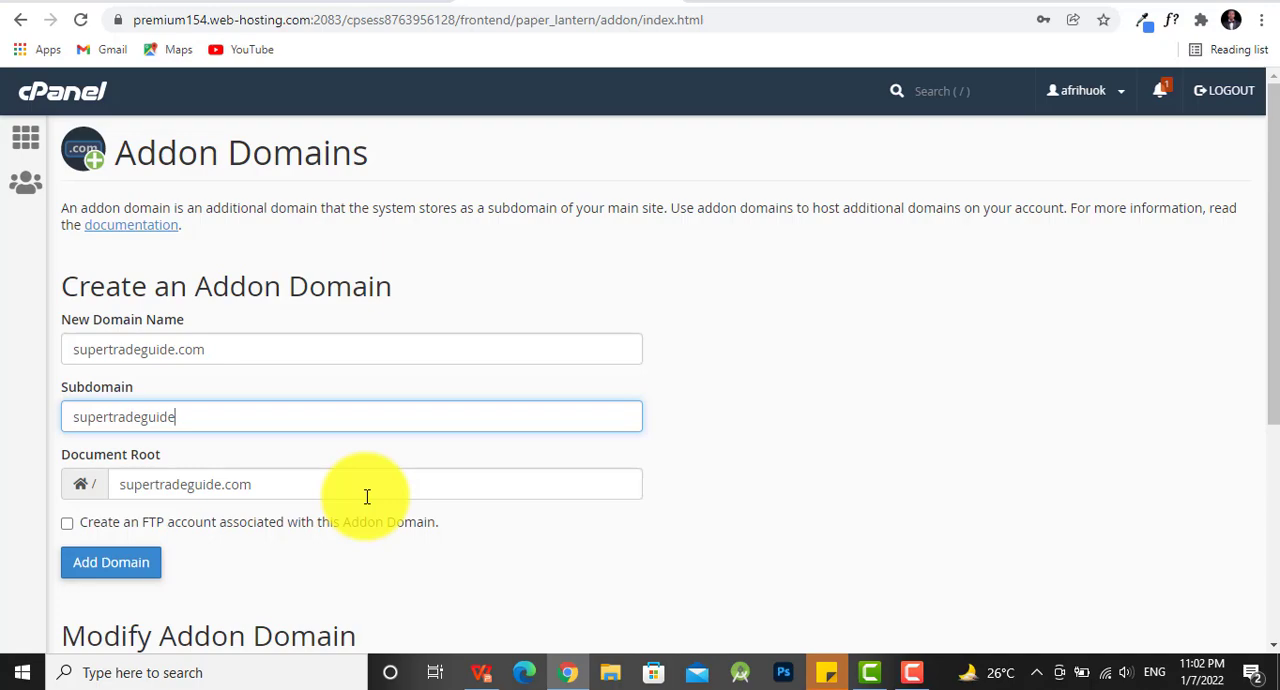
scroll(370, 488, "down", 1)
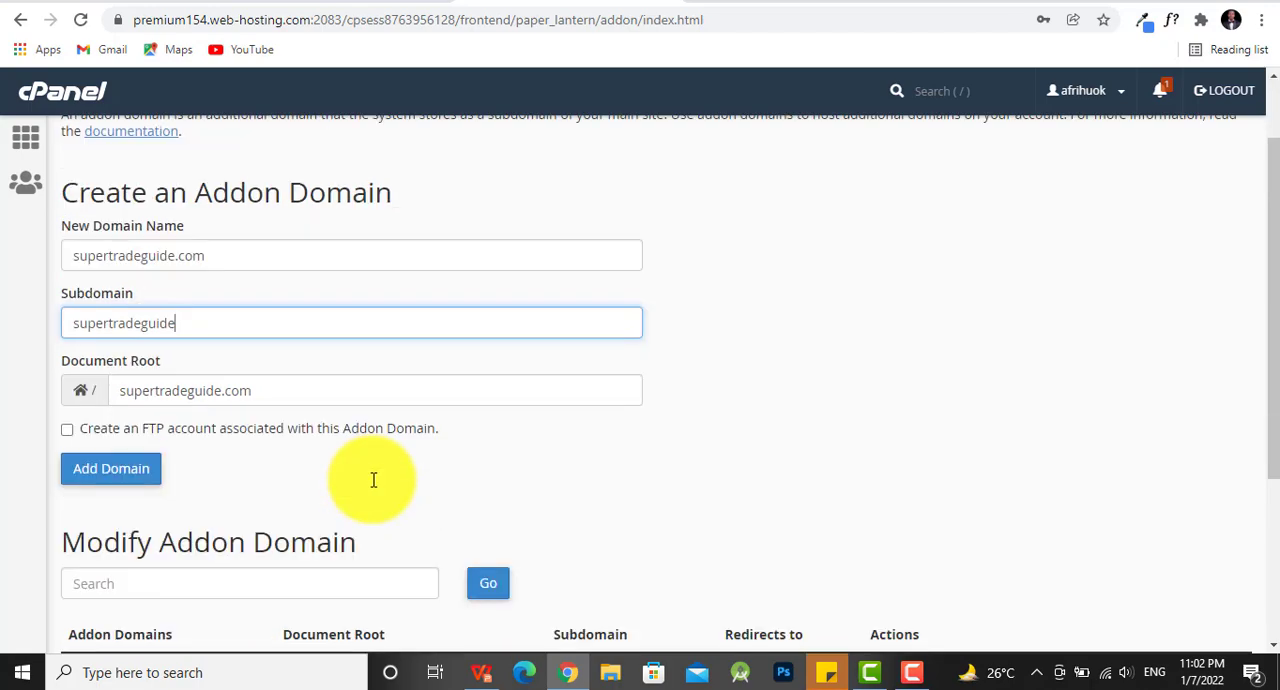
left_click(130, 478)
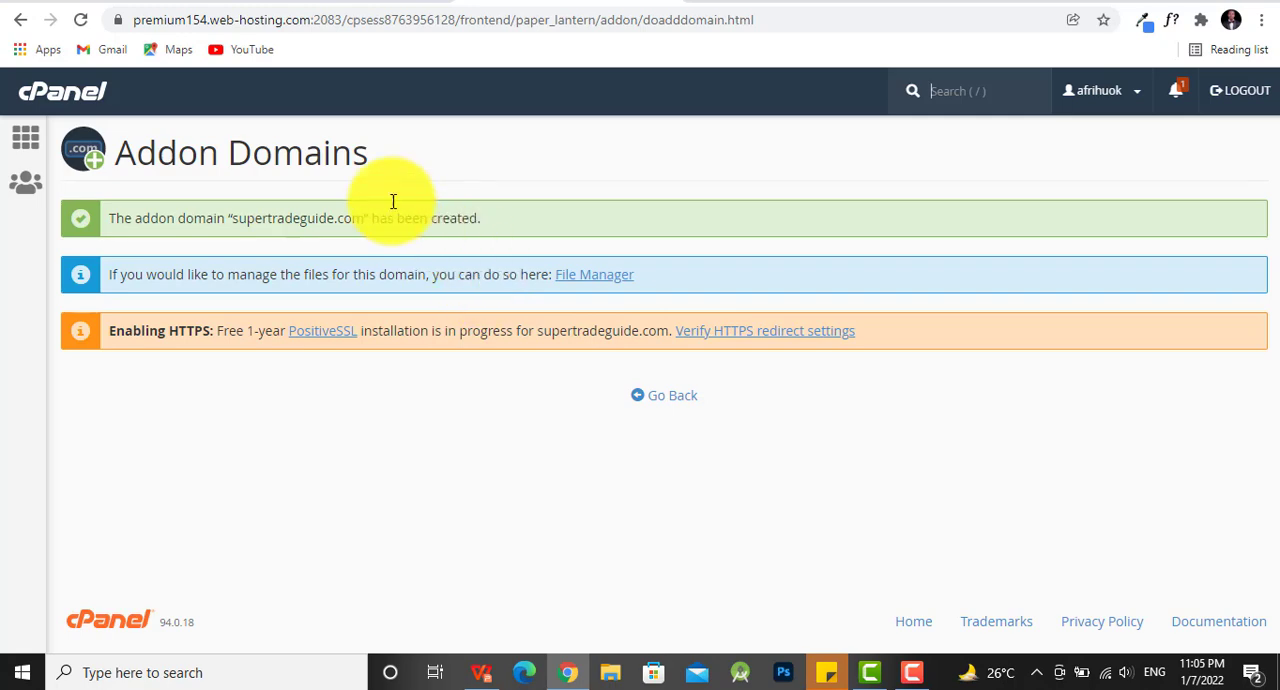
- Return to the cPanel home page, search the functions for "word" and open WordPress Manager by Softaculous
left_click(27, 140)
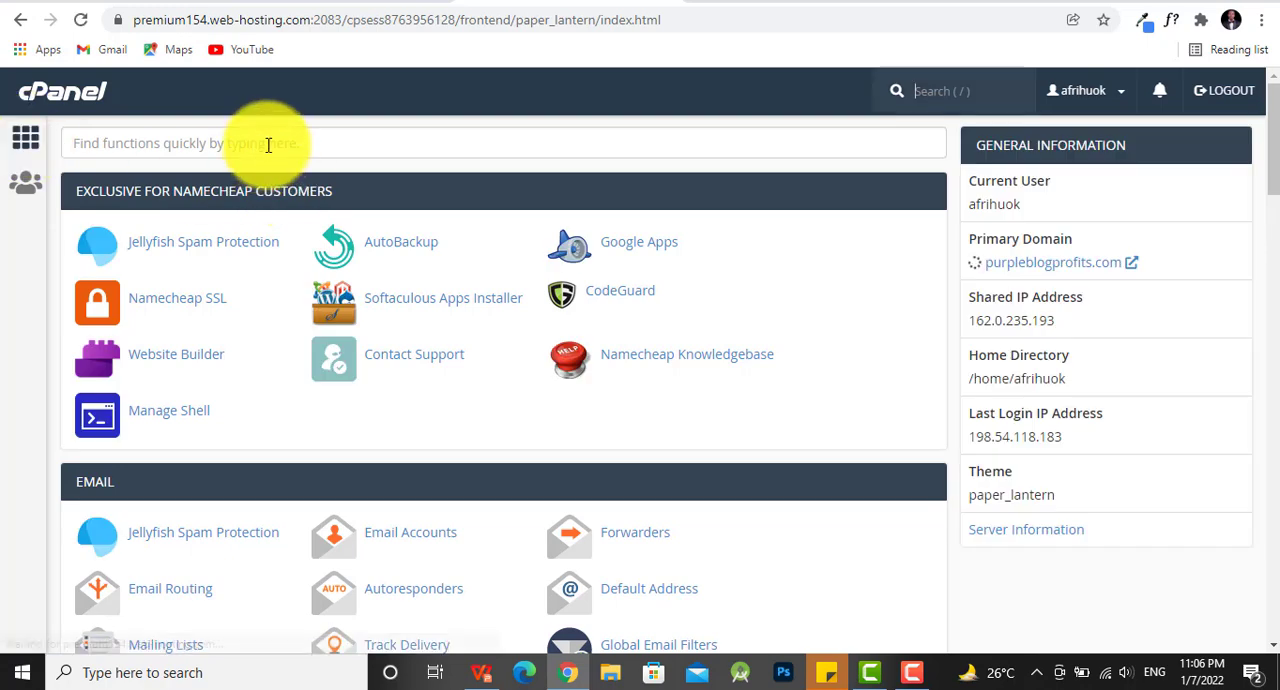
left_click(266, 143)
type("word")
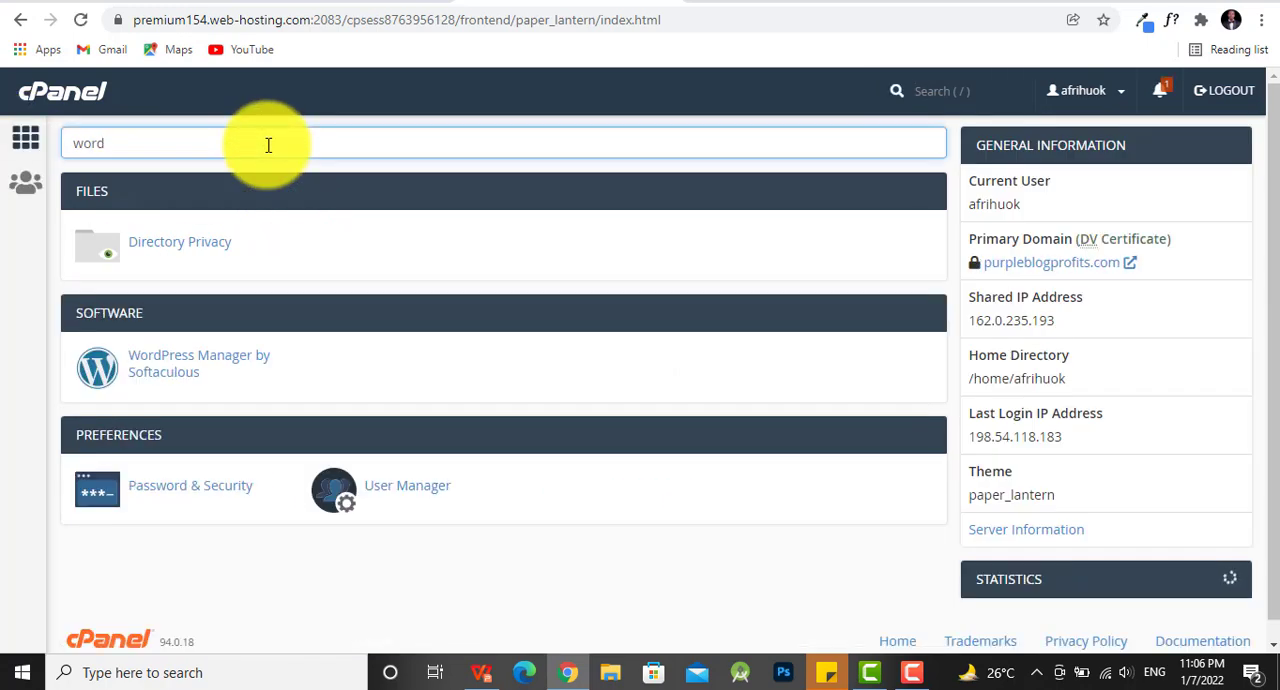
left_click(175, 374)
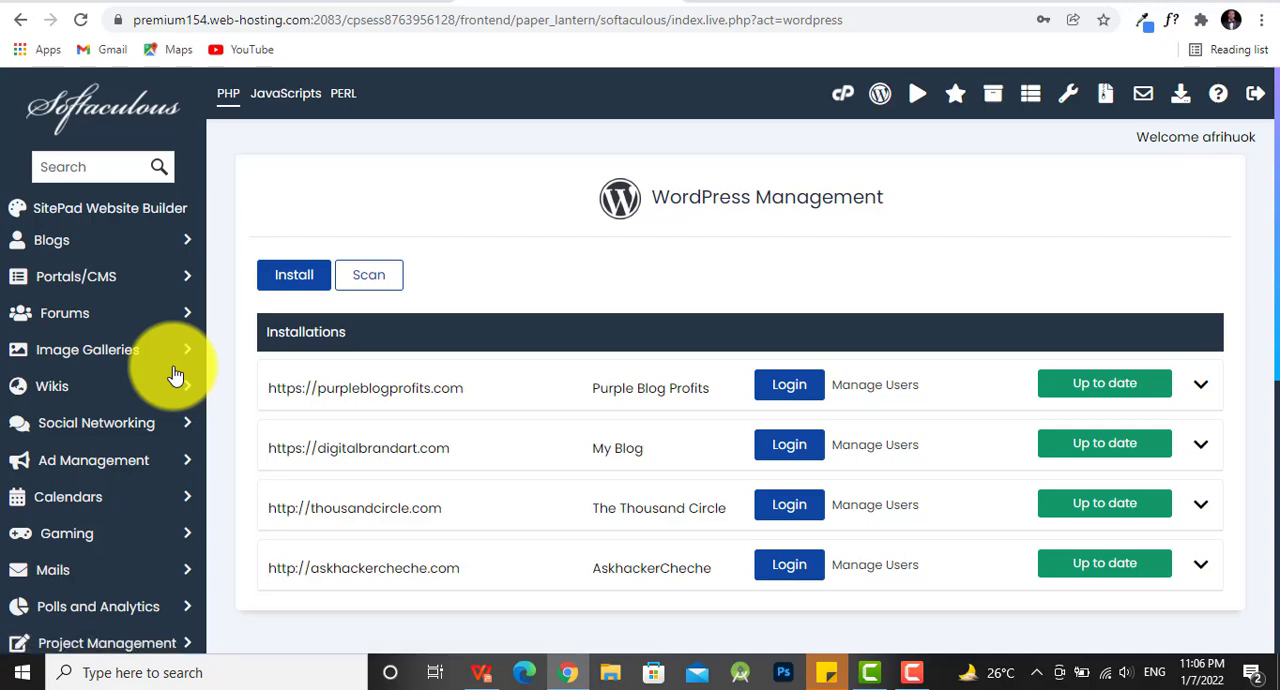
- Start a new WordPress installation and choose supertradeguide.com as its domain
left_click(313, 287)
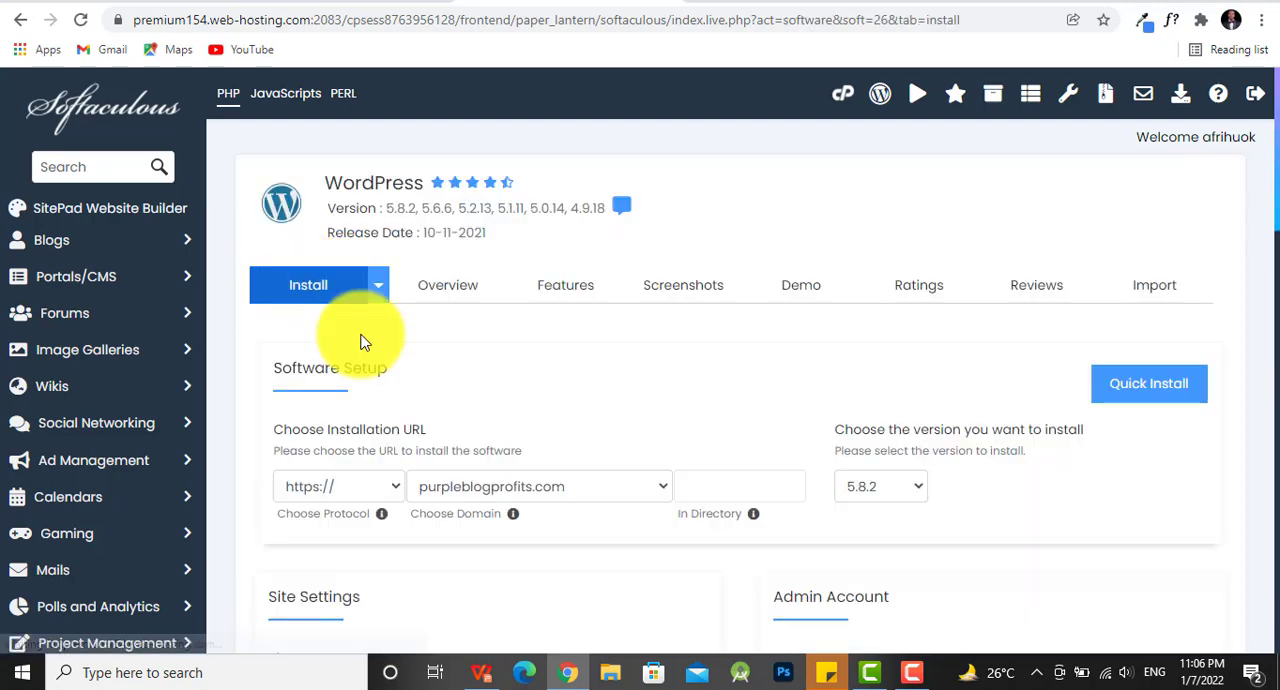
left_click(570, 488)
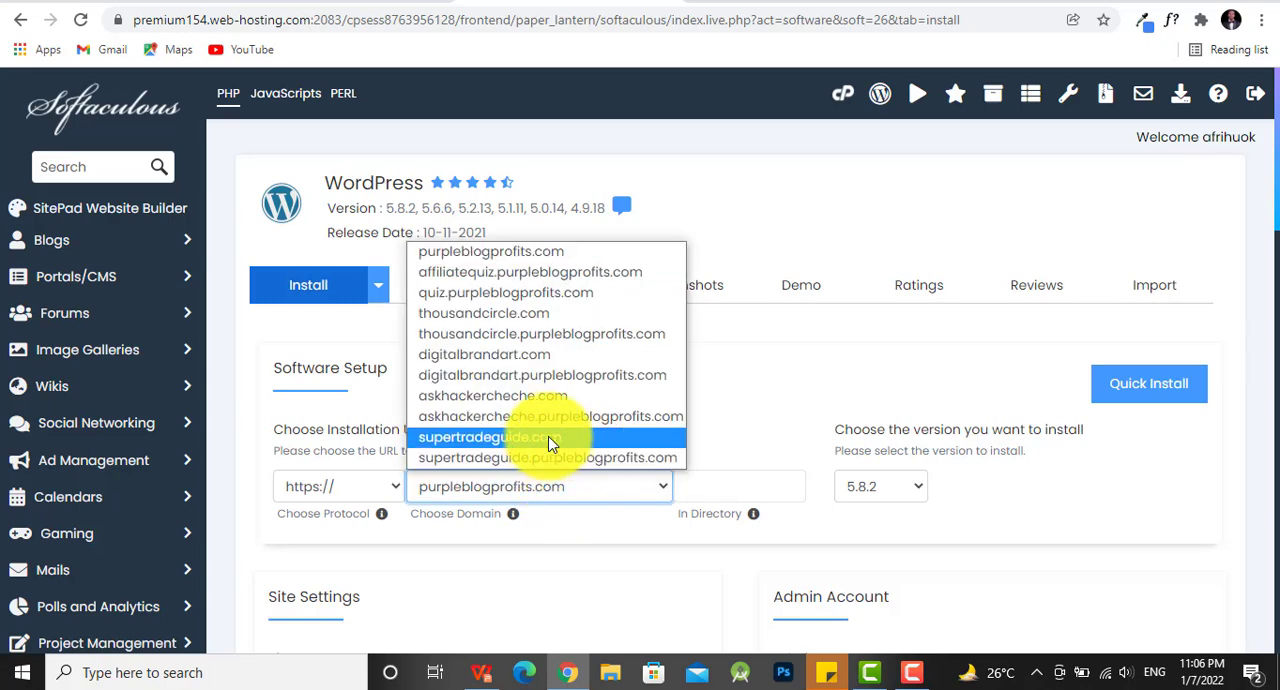
left_click(552, 440)
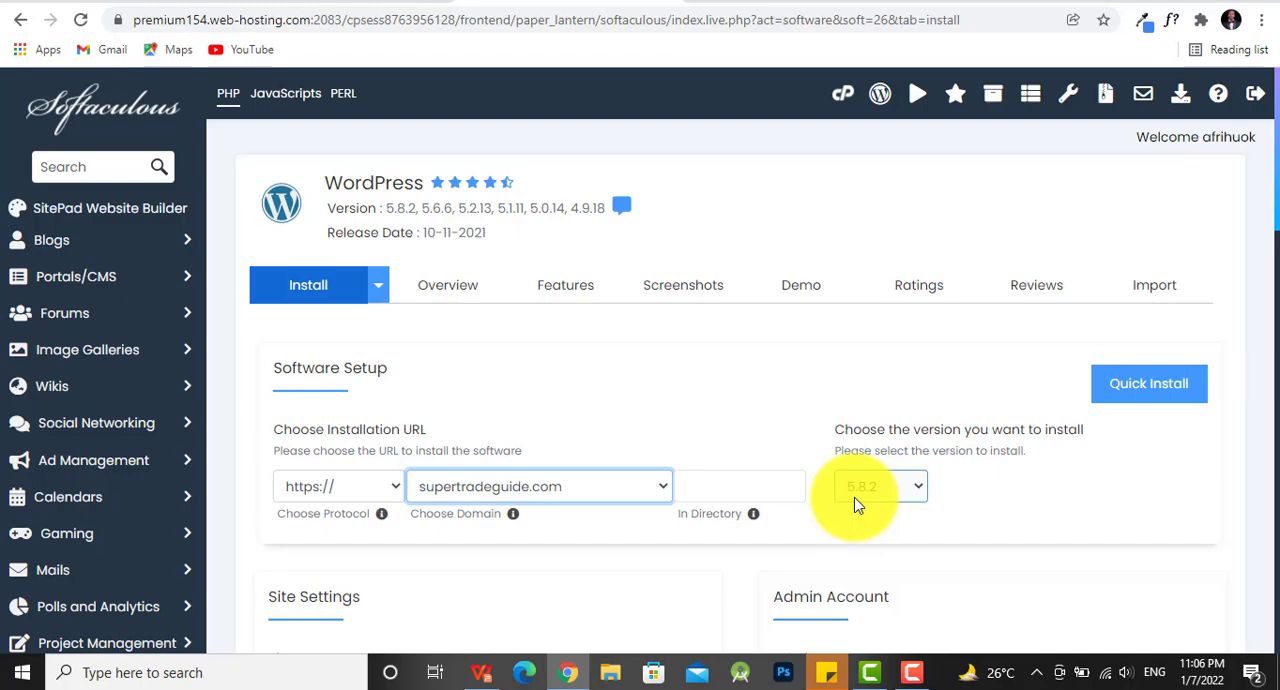
- Replace the generated admin password with a custom one and look over the remaining installation options
scroll(1030, 415, "down", 1)
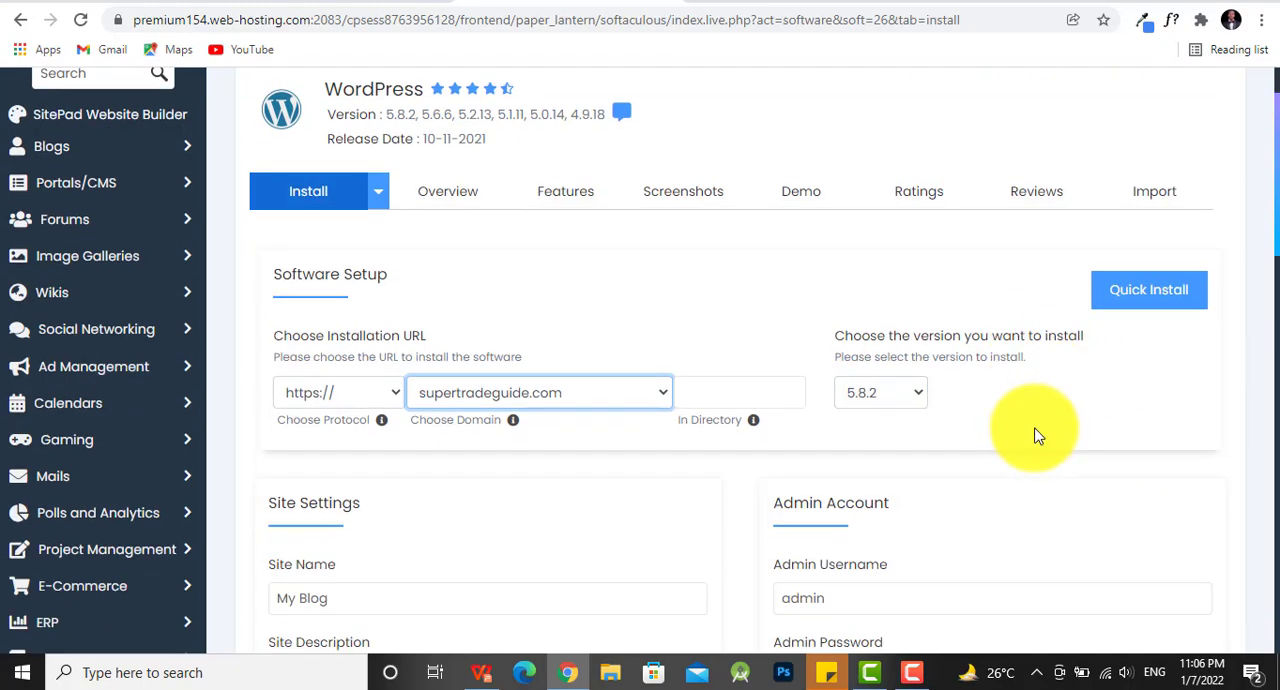
scroll(1036, 435, "down", 2)
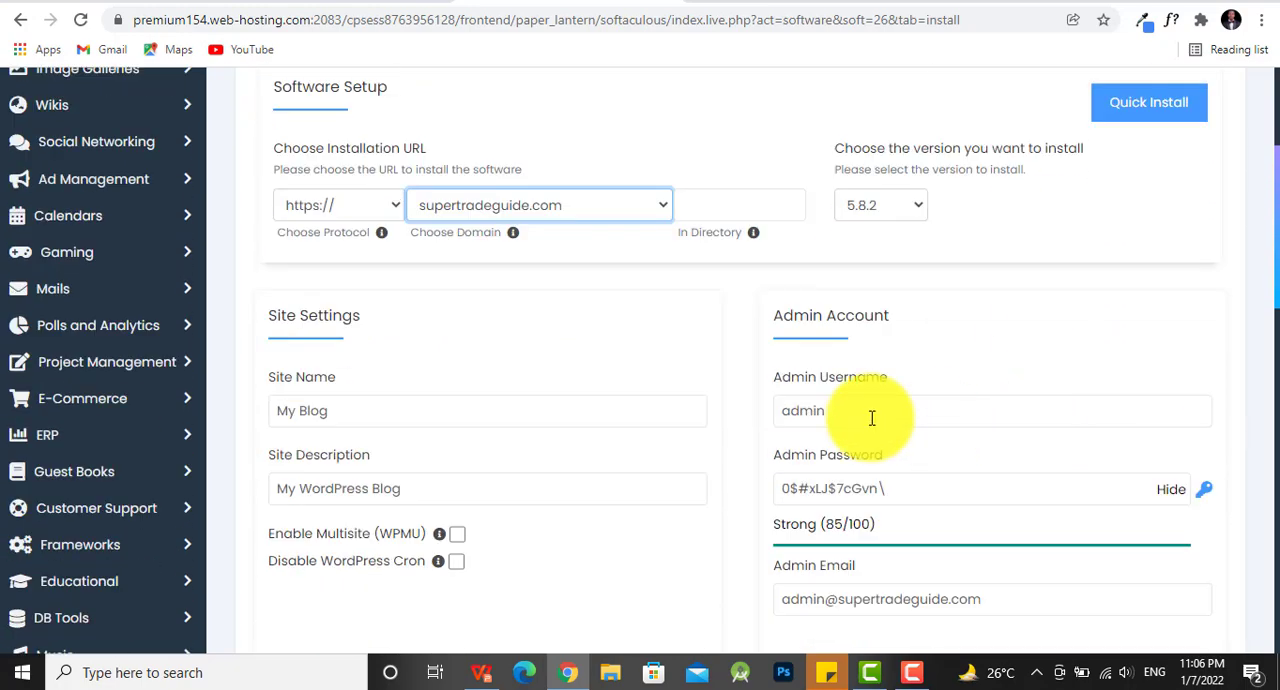
left_click(927, 476)
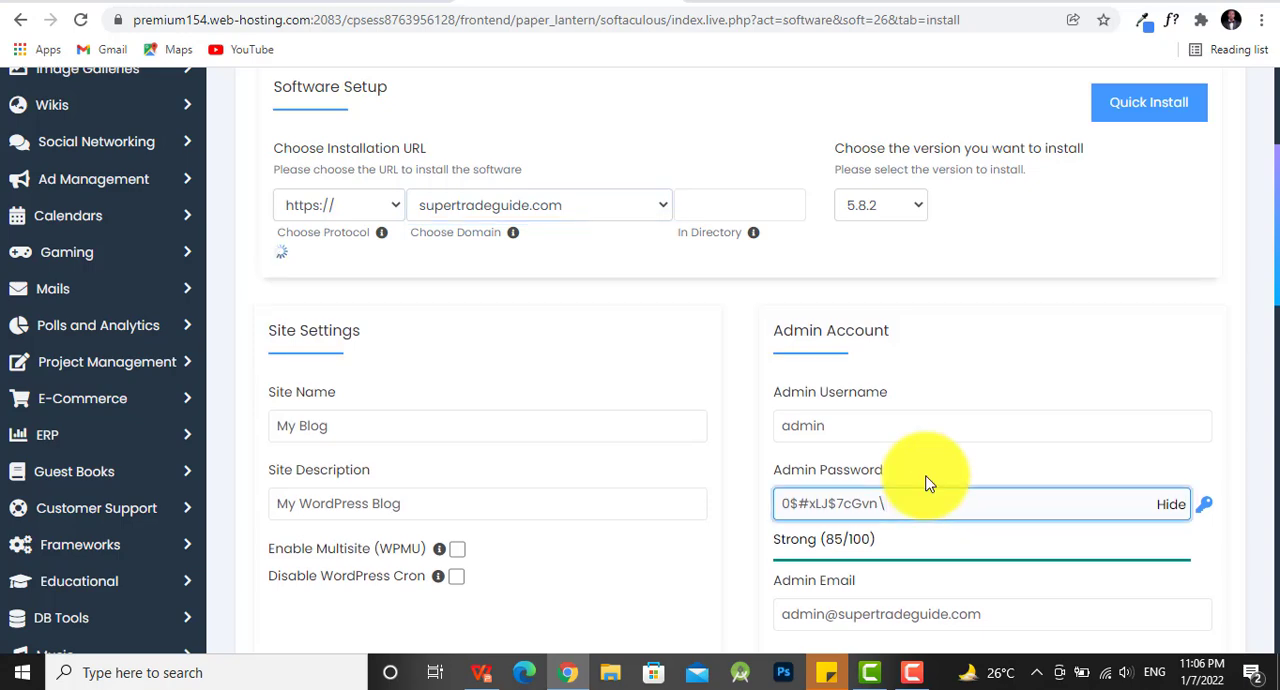
key("ctrl+a")
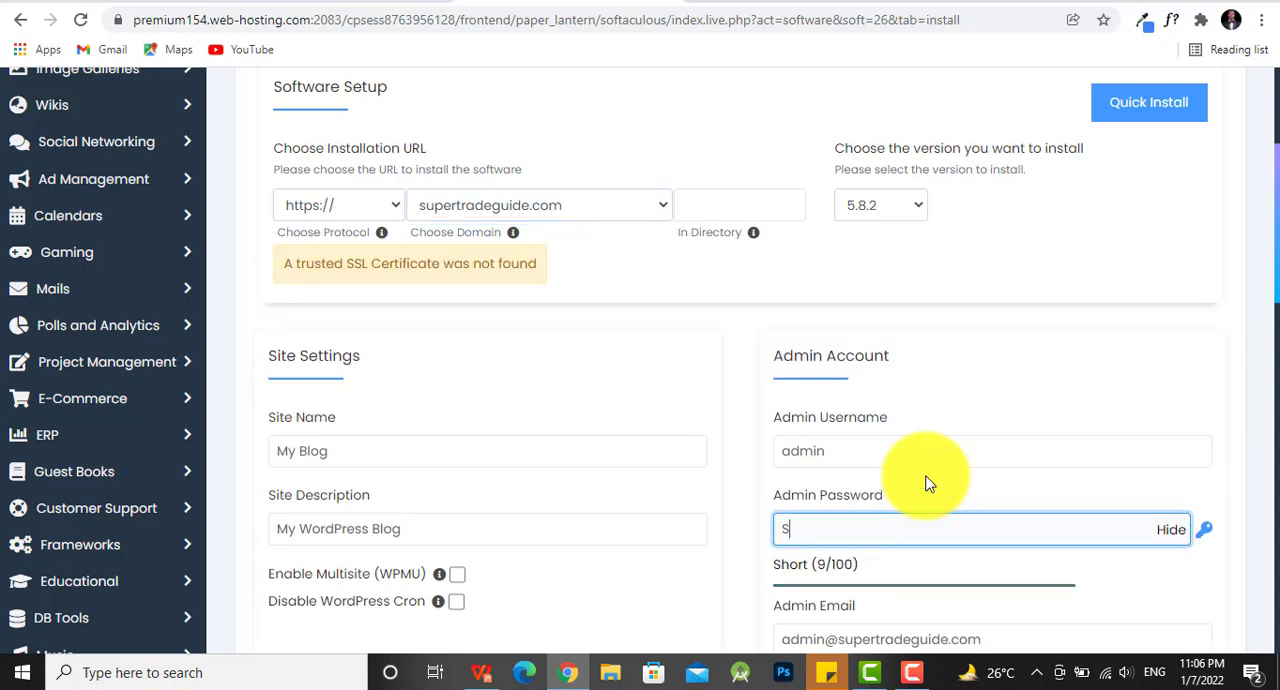
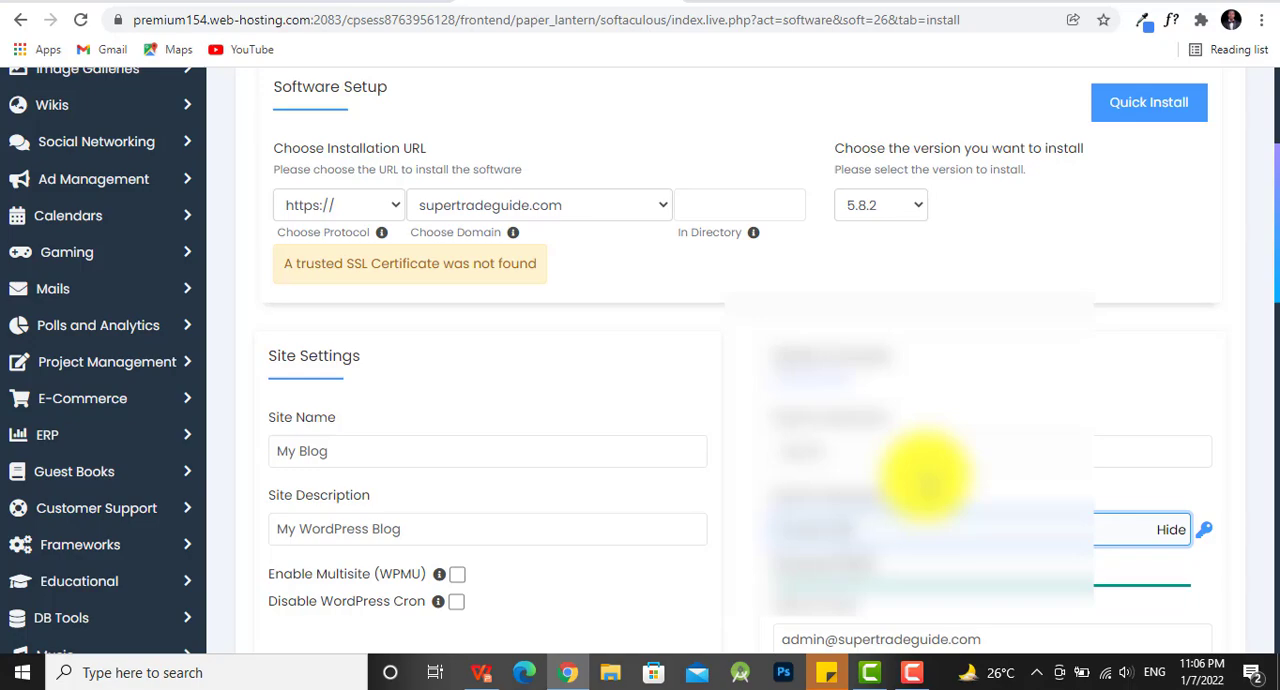
scroll(925, 478, "down", 5)
scroll(963, 544, "down", 3)
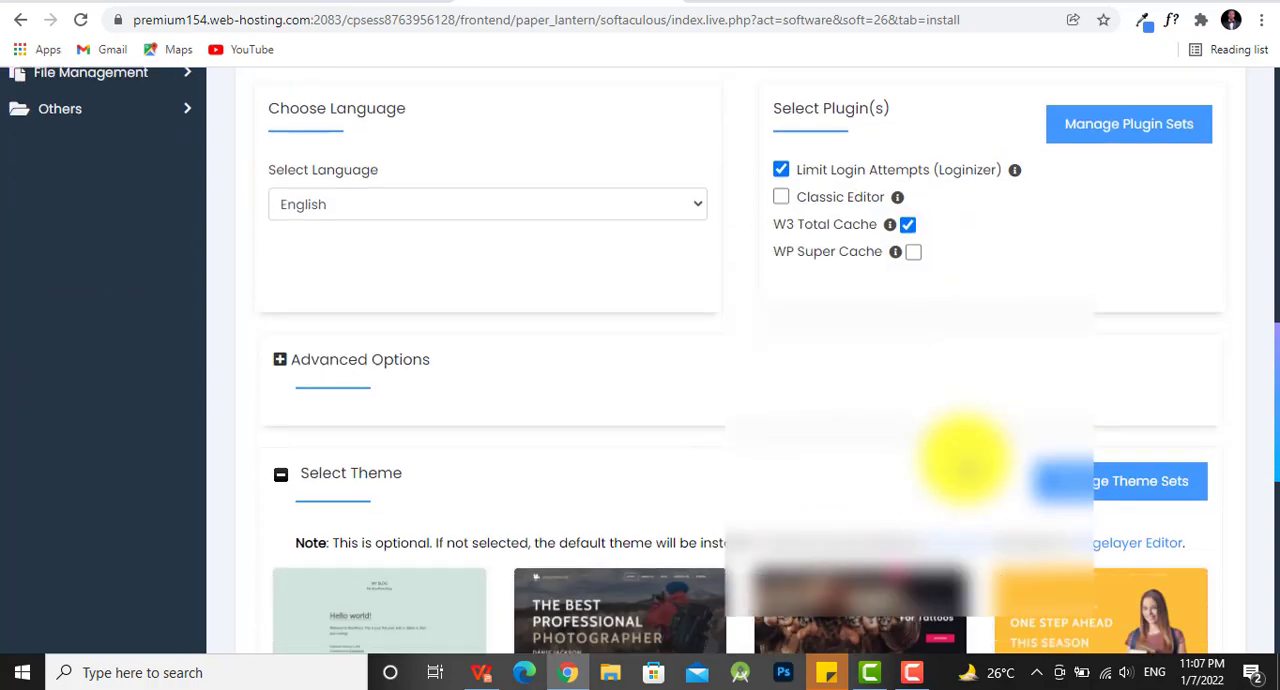
scroll(962, 462, "up", 8)
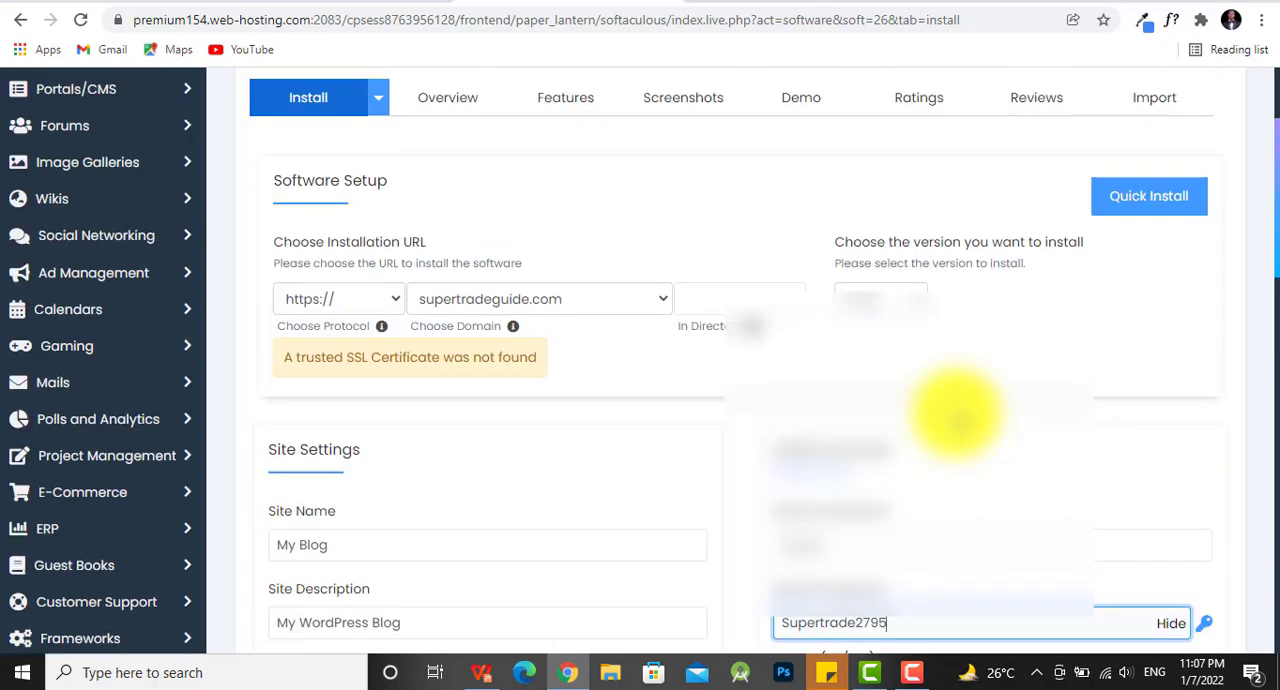
left_click(373, 299)
left_click(363, 325)
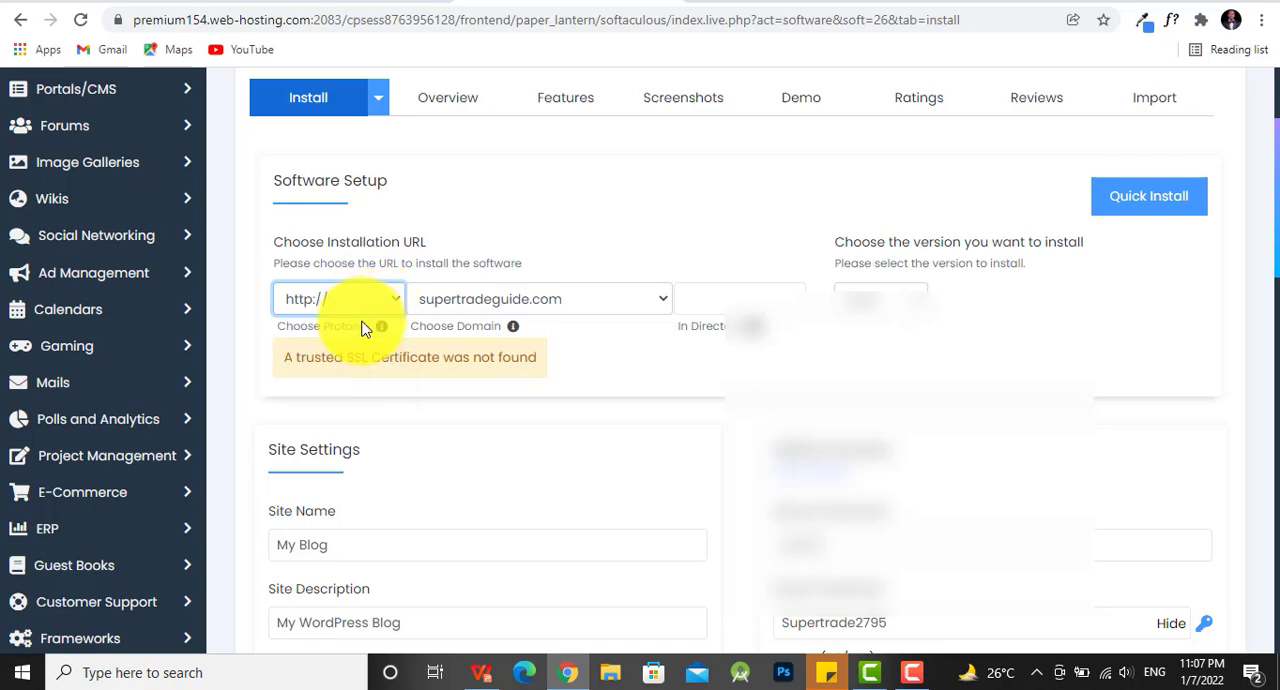
left_click(1145, 200)
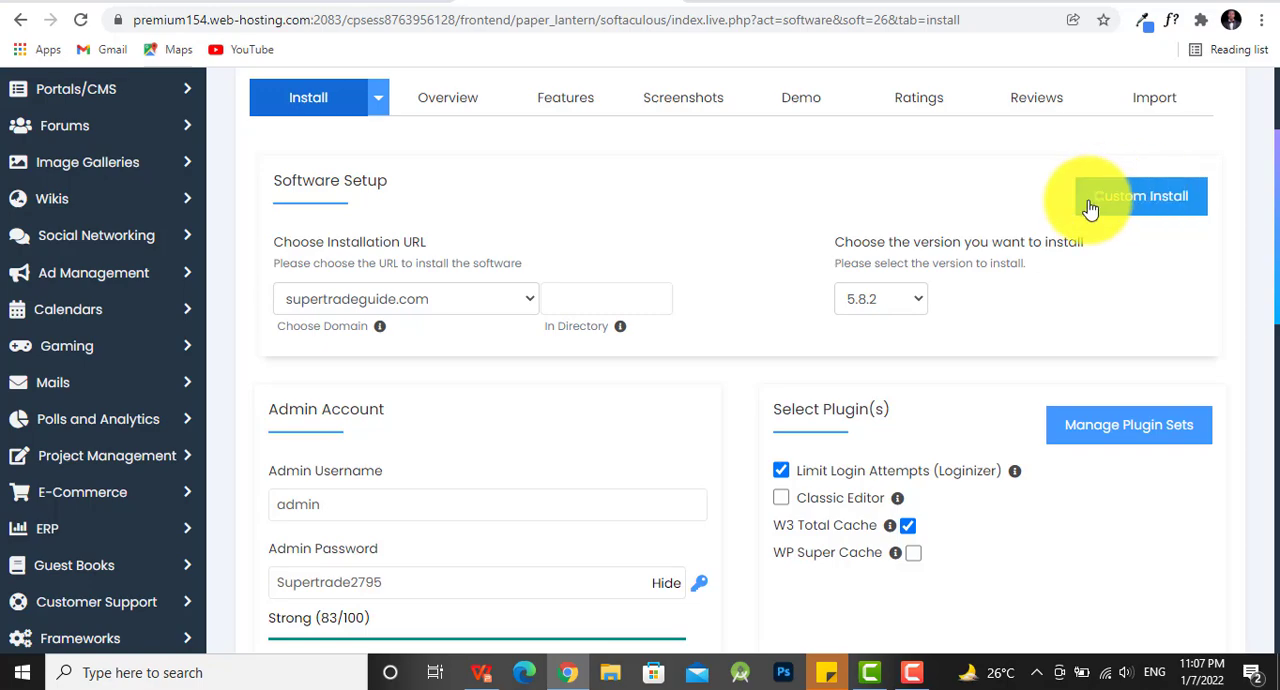
- Review the quick setup options and install WordPress 5.8.2 on supertradeguide.com
scroll(900, 292, "down", 1)
scroll(872, 289, "up", 3)
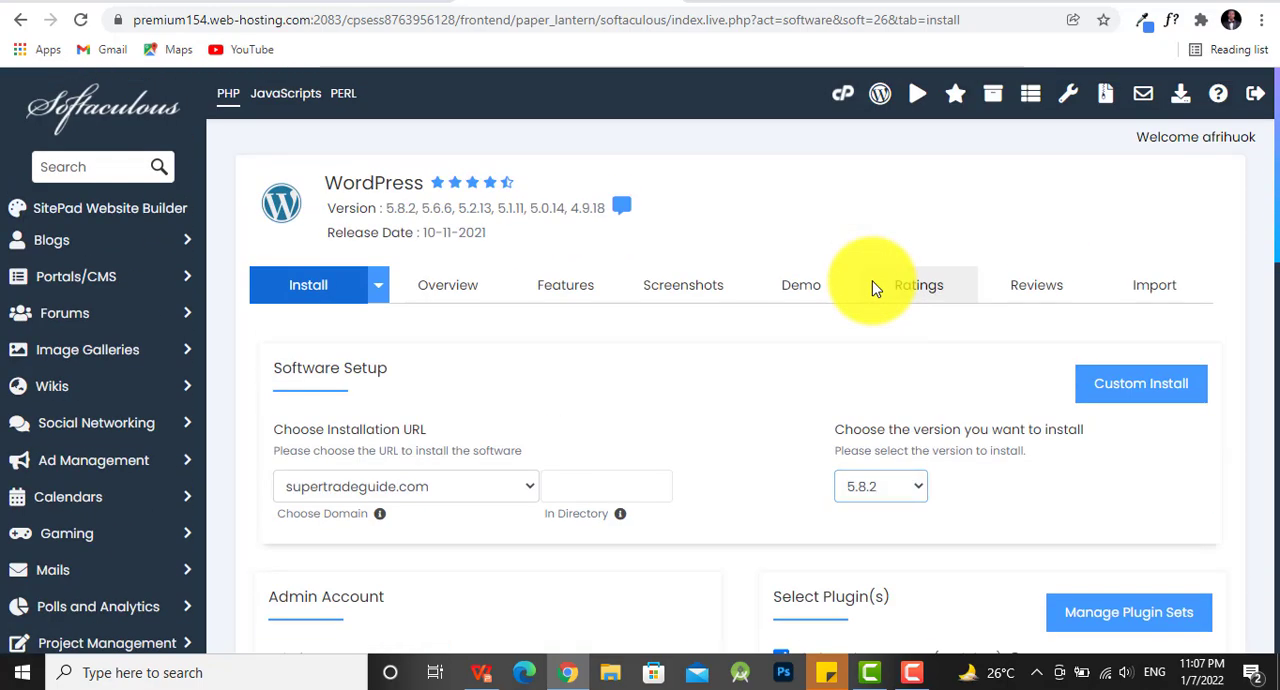
left_click(334, 284)
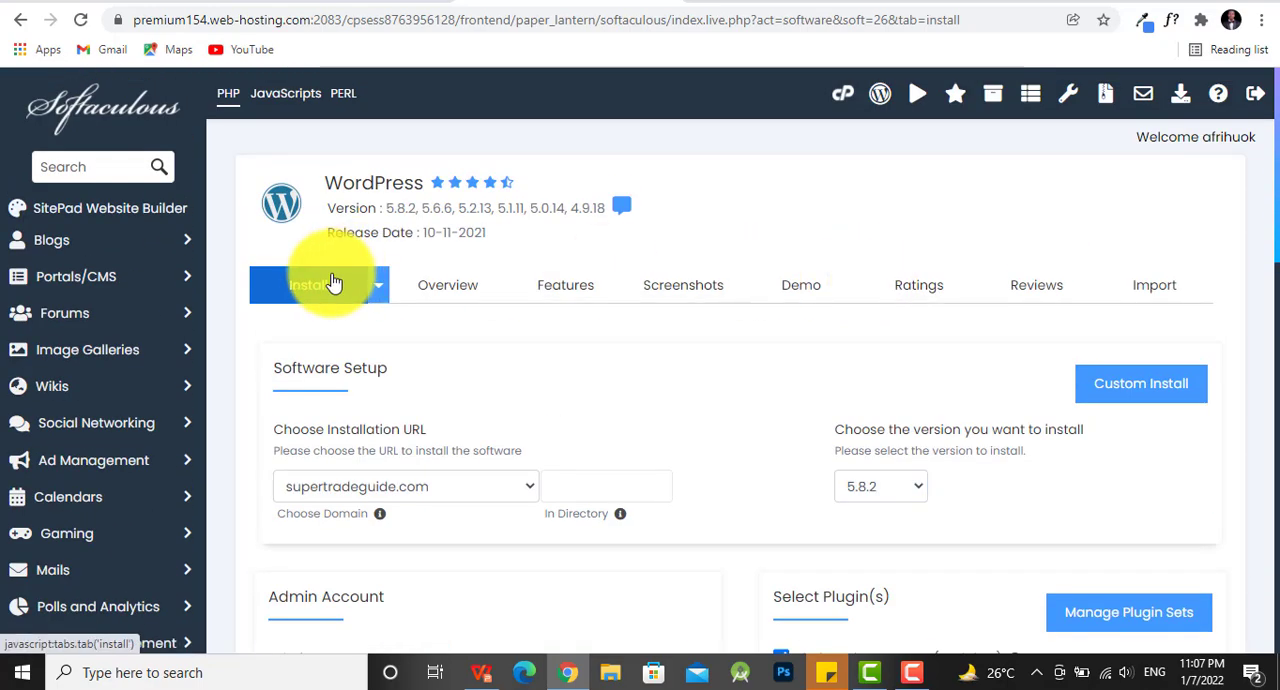
scroll(737, 380, "down", 15)
left_click(737, 380)
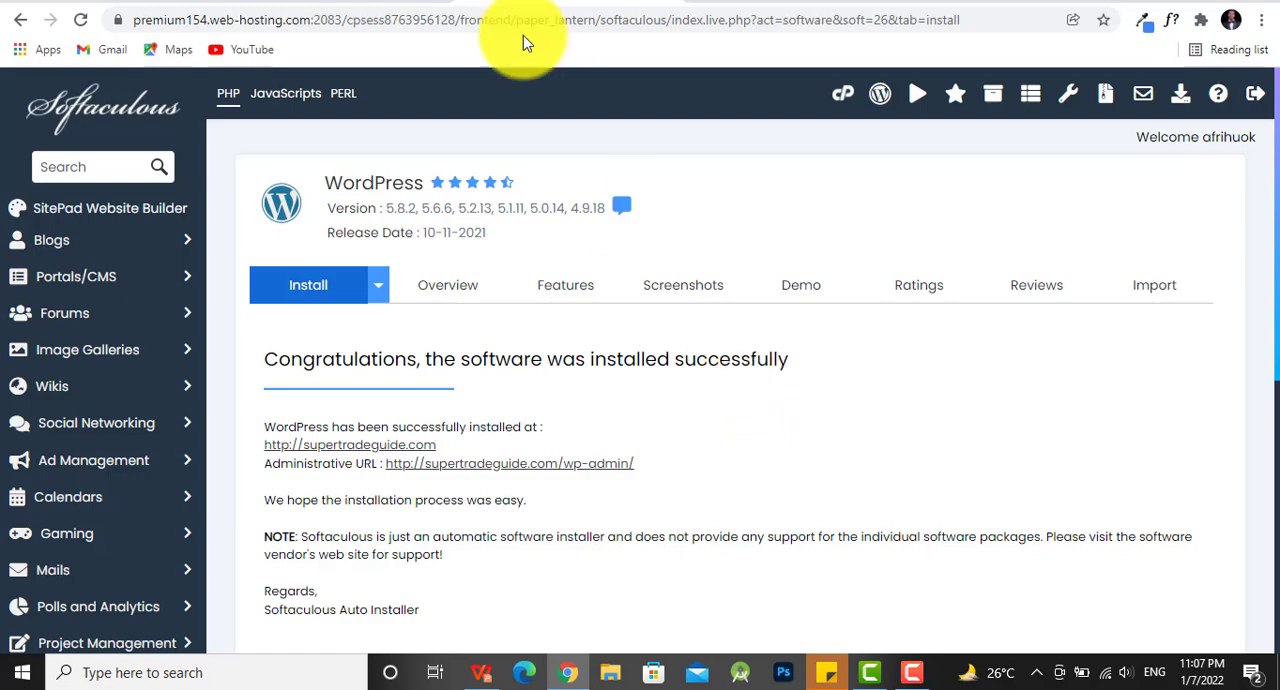
- Return to the Namecheap account's domain list and open the management page for supertradeguide.com
left_click(370, 3)
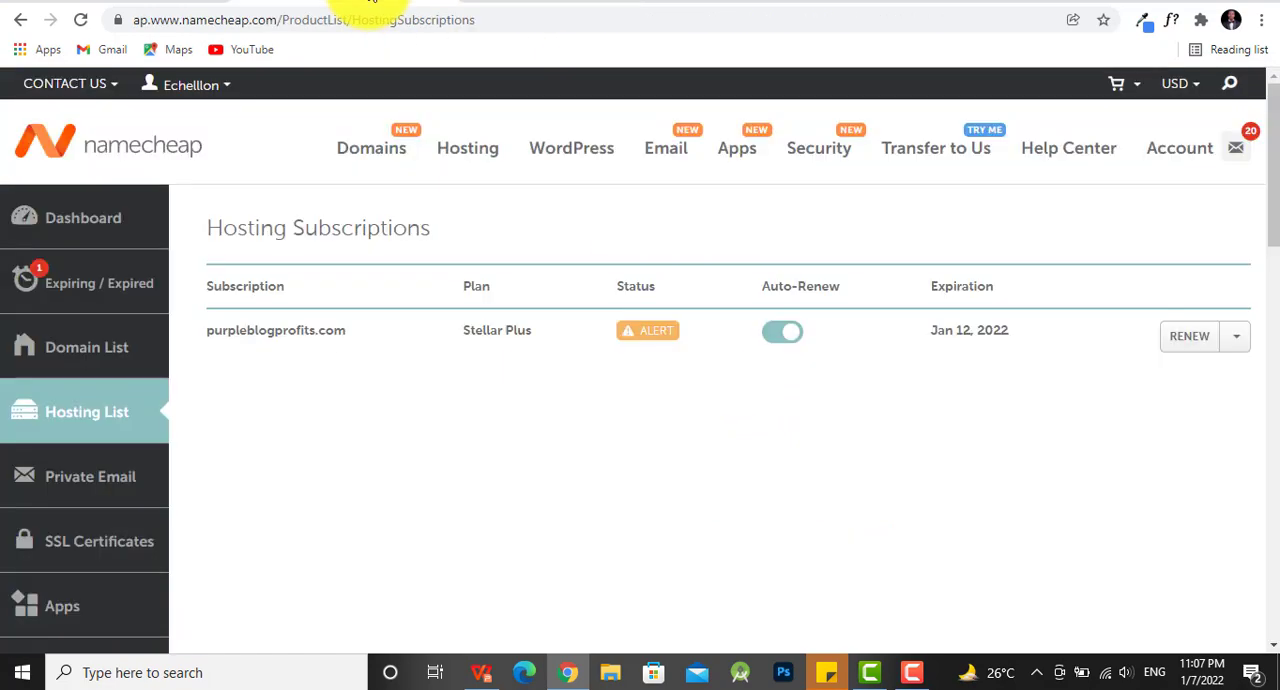
left_click(125, 350)
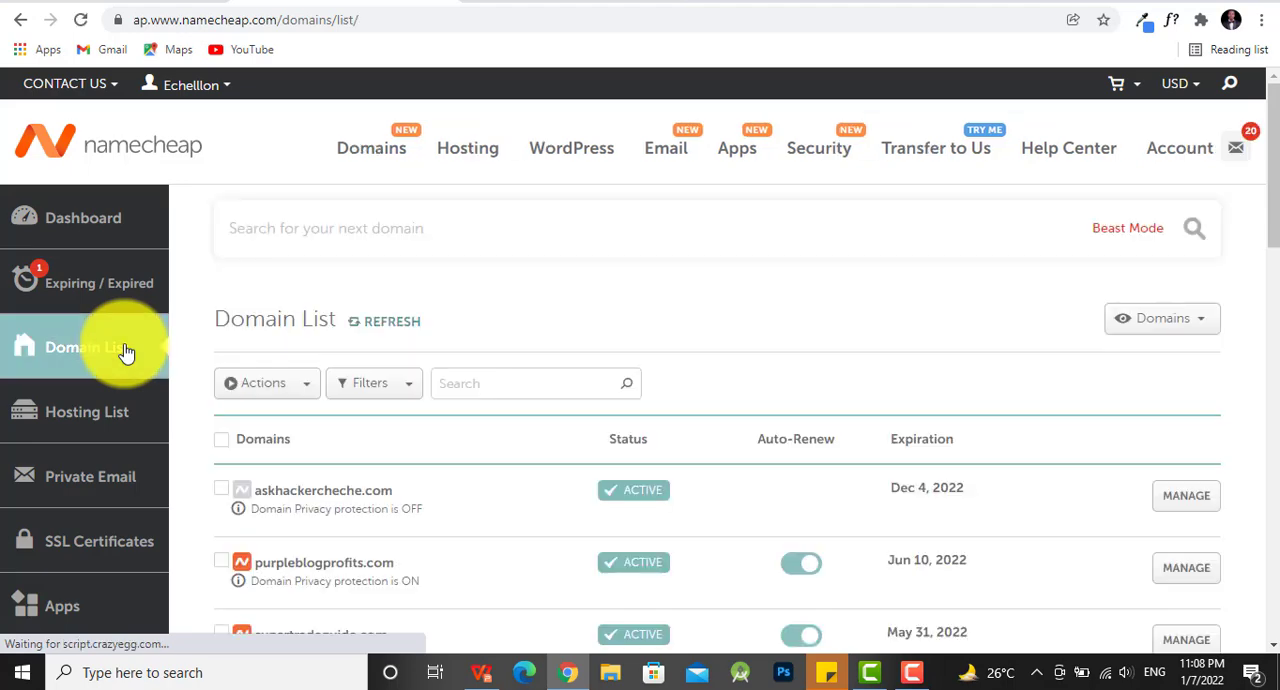
scroll(400, 470, "down", 2)
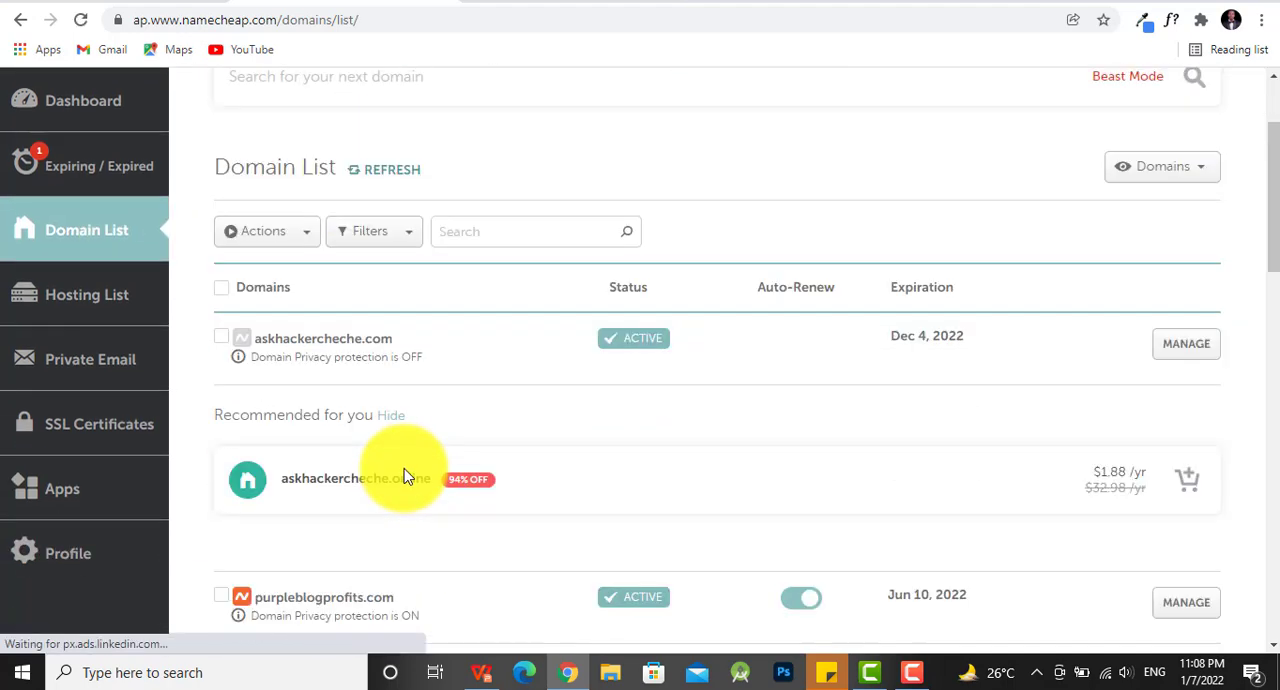
scroll(430, 488, "down", 3)
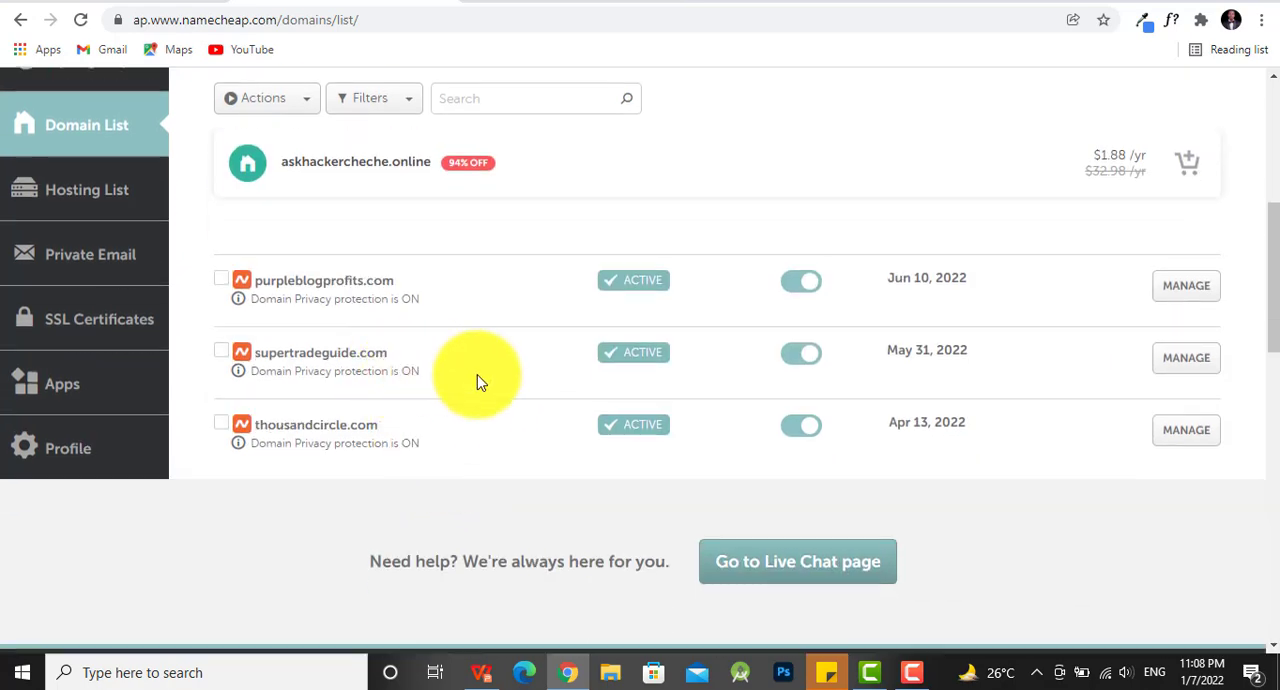
left_click(1190, 366)
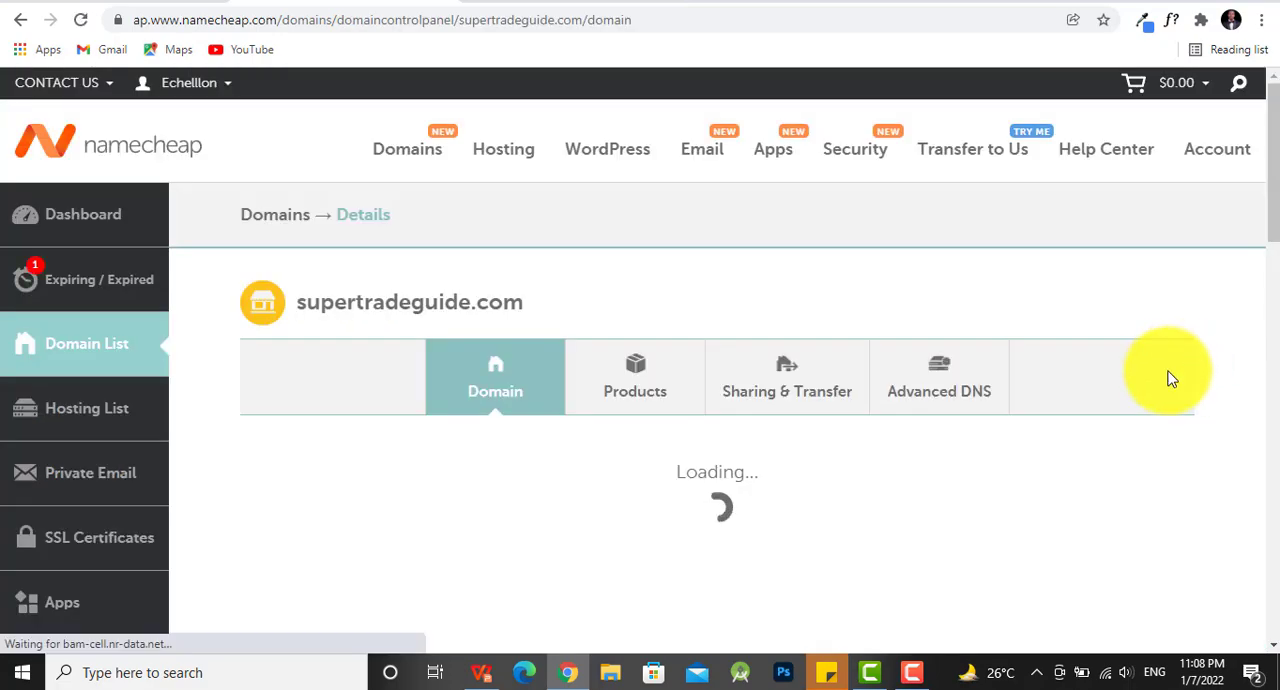
- Change the nameservers of supertradeguide.com to Namecheap Web Hosting DNS and save the change
scroll(900, 300, "down", 2)
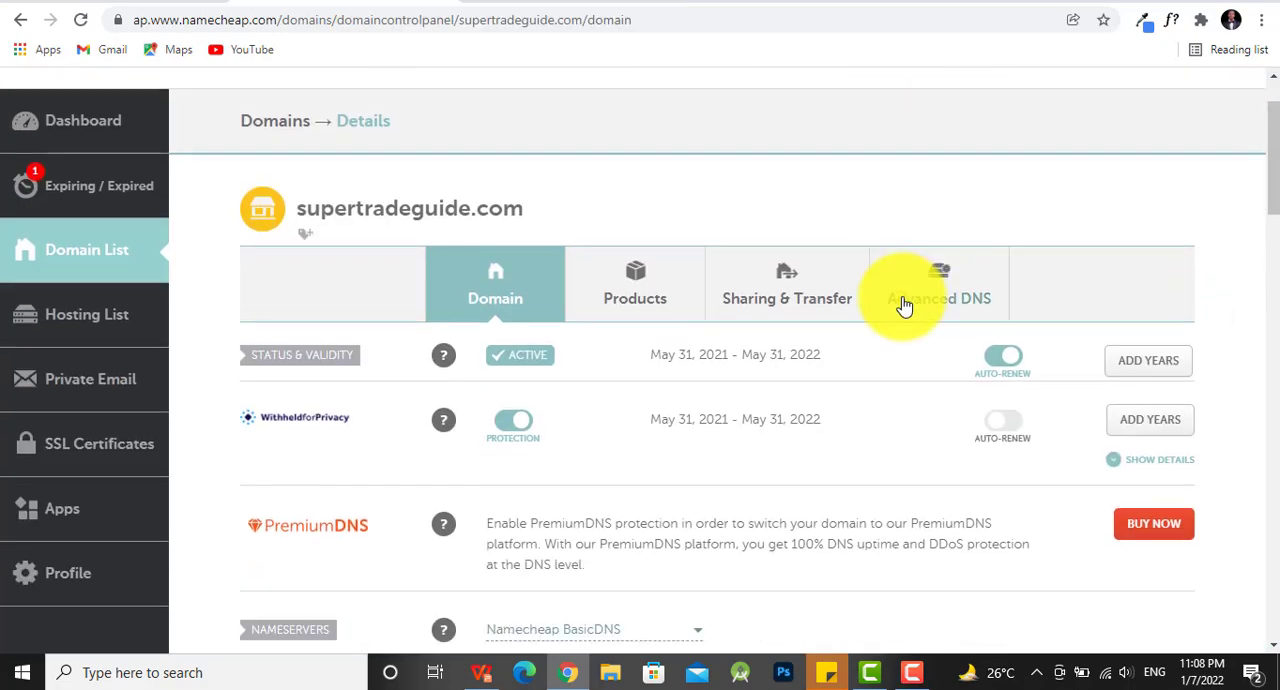
scroll(895, 310, "up", 1)
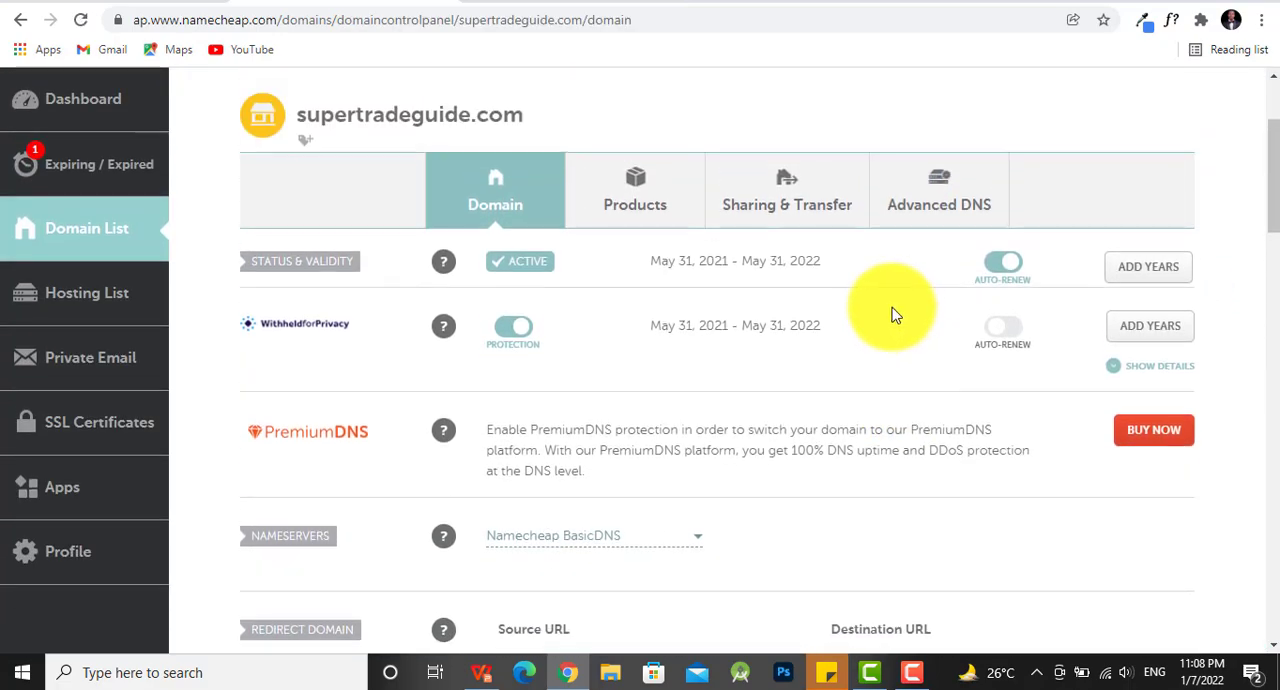
scroll(893, 316, "down", 1)
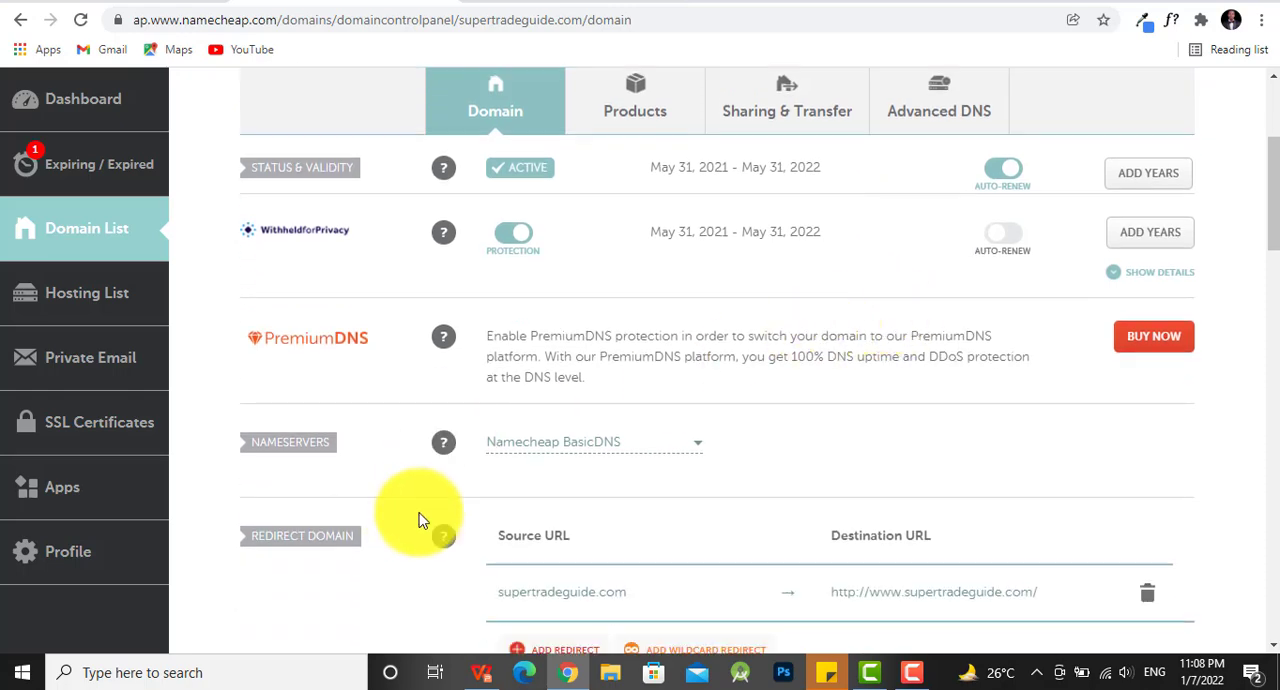
left_click(688, 452)
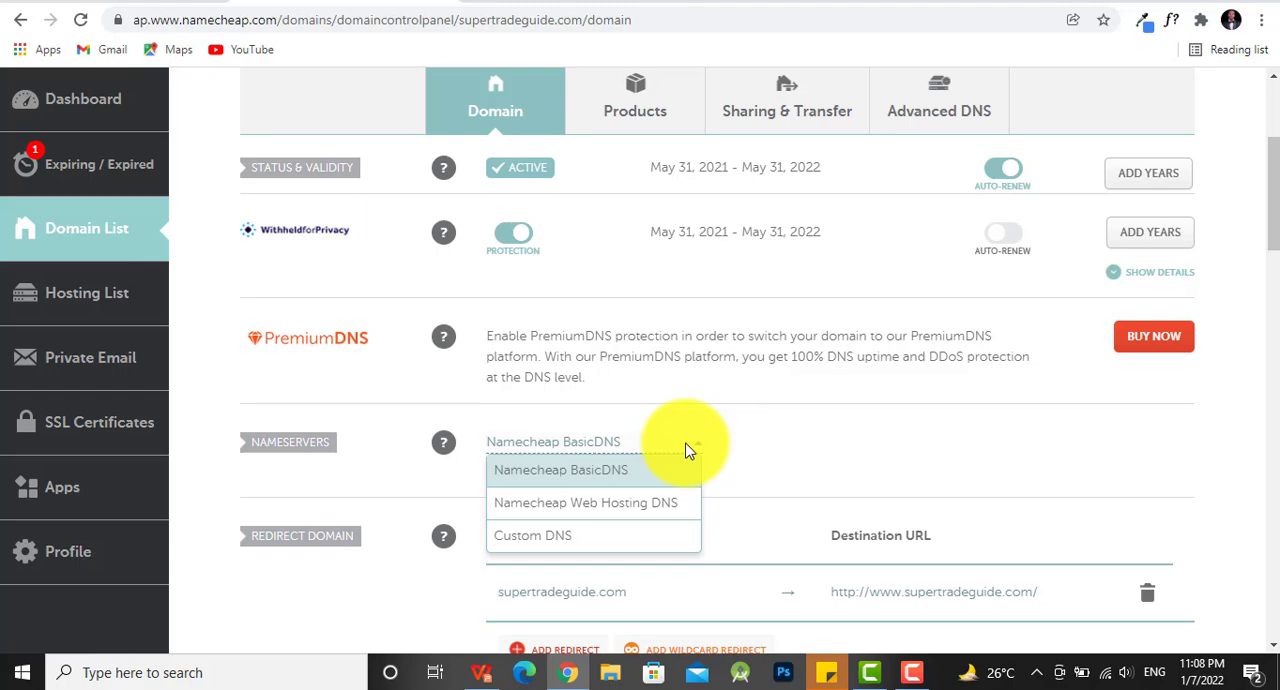
left_click(634, 510)
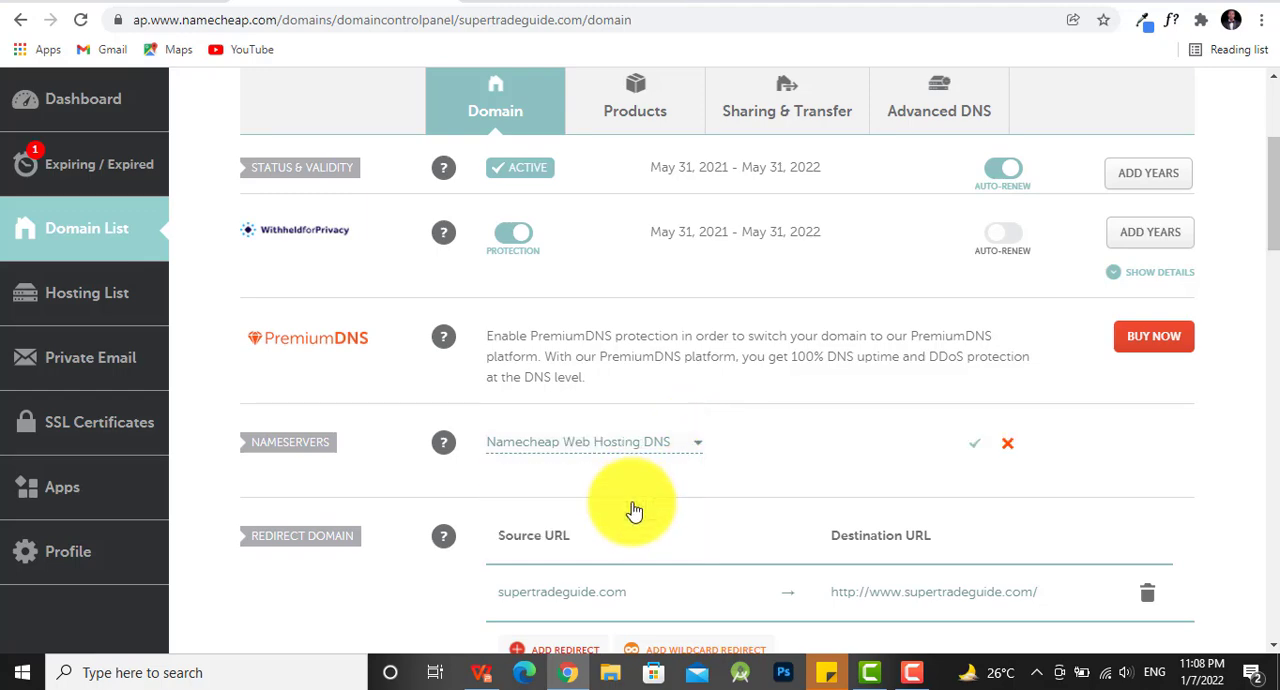
scroll(770, 436, "down", 2)
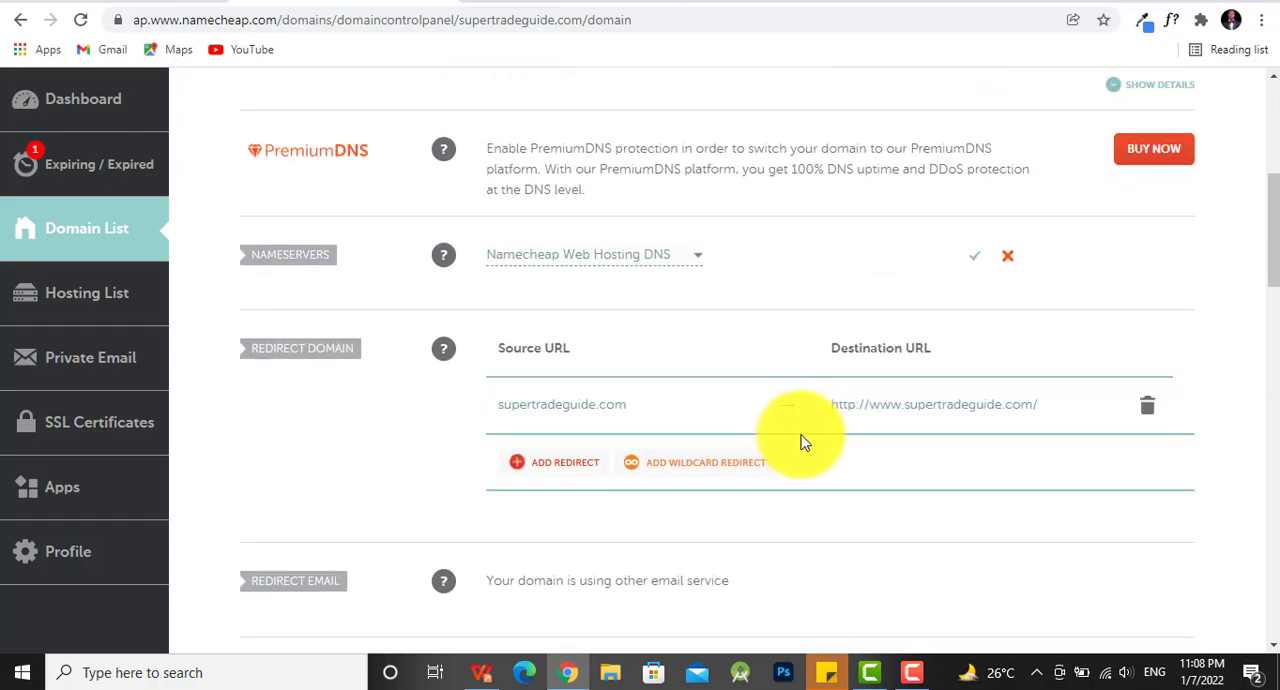
scroll(798, 440, "down", 1)
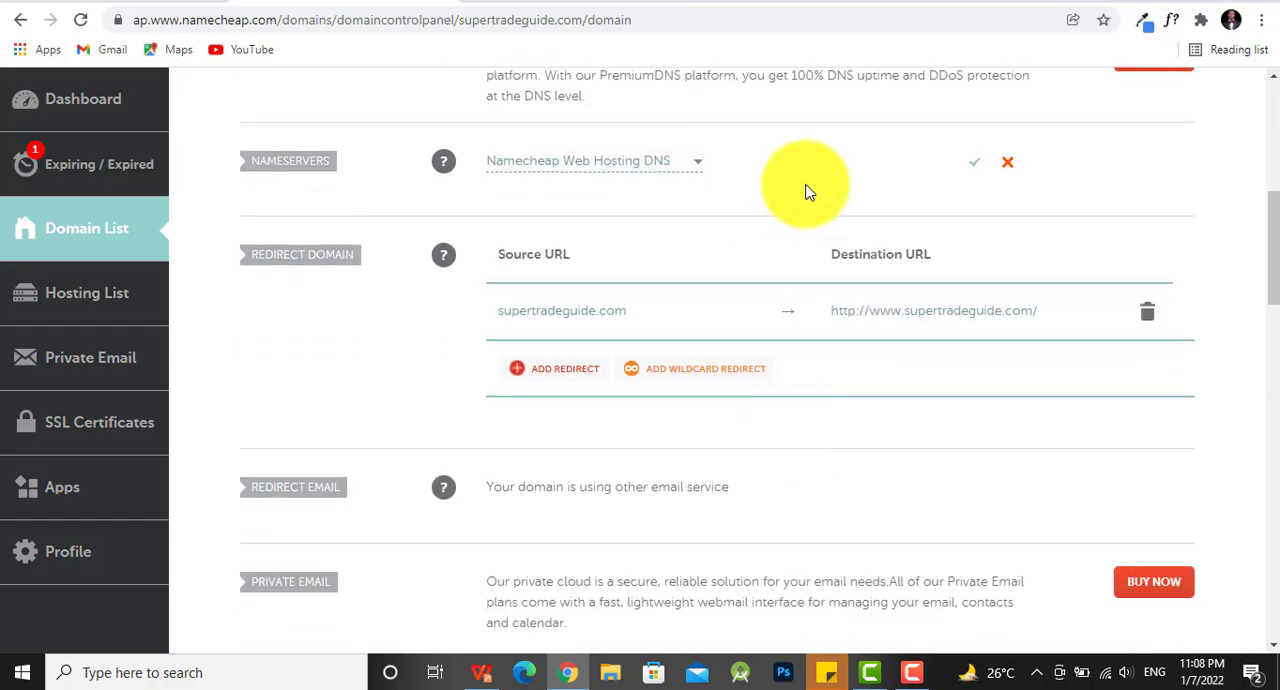
left_click(980, 171)
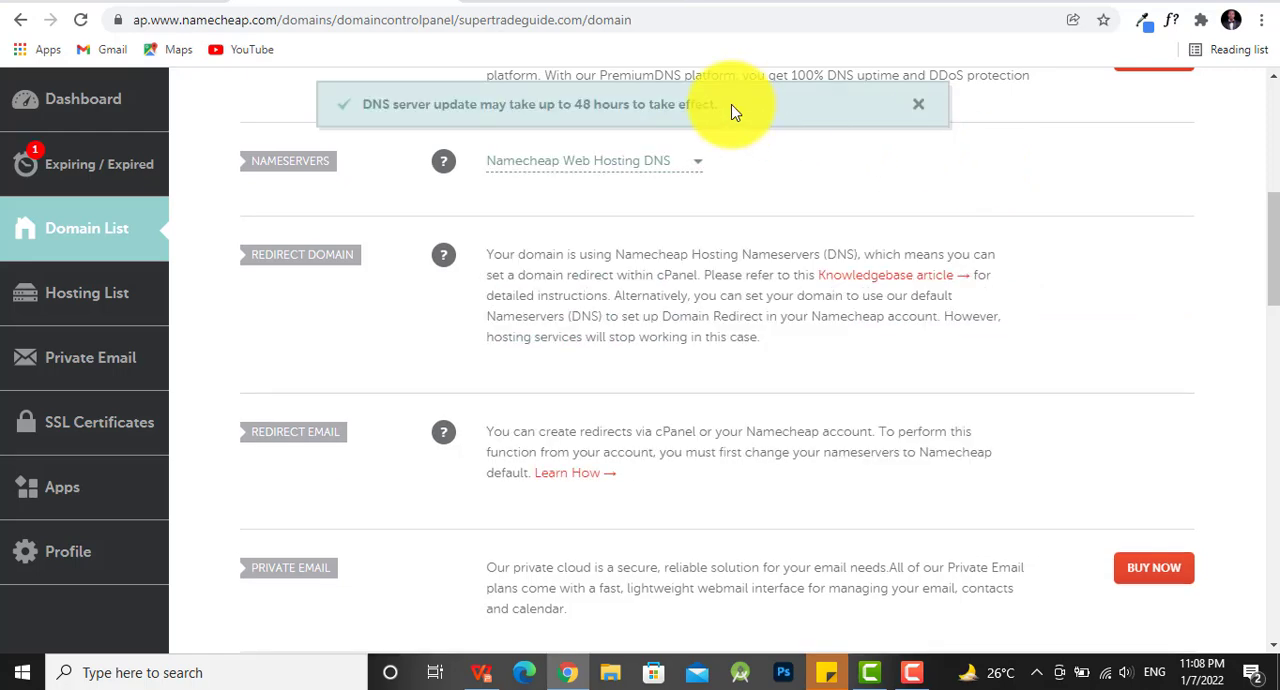
- Check the live supertradeguide.com page and return to the domain's Namecheap settings
left_click(703, 1)
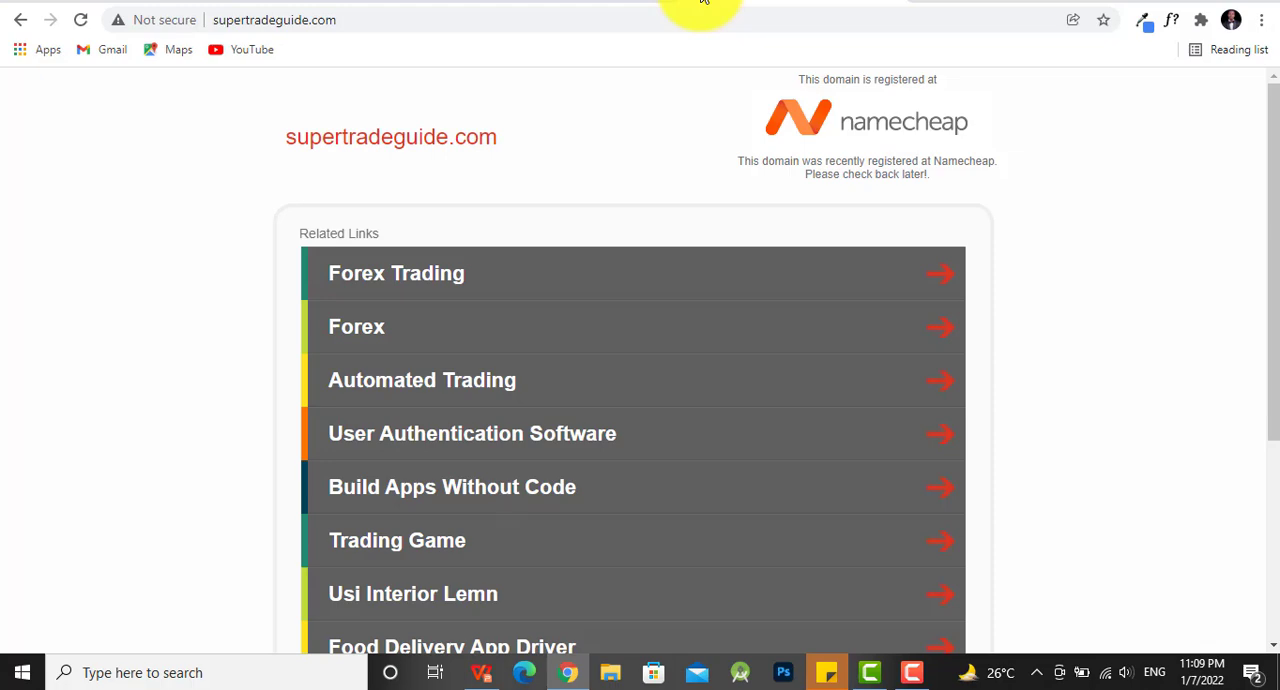
left_click(398, 0)
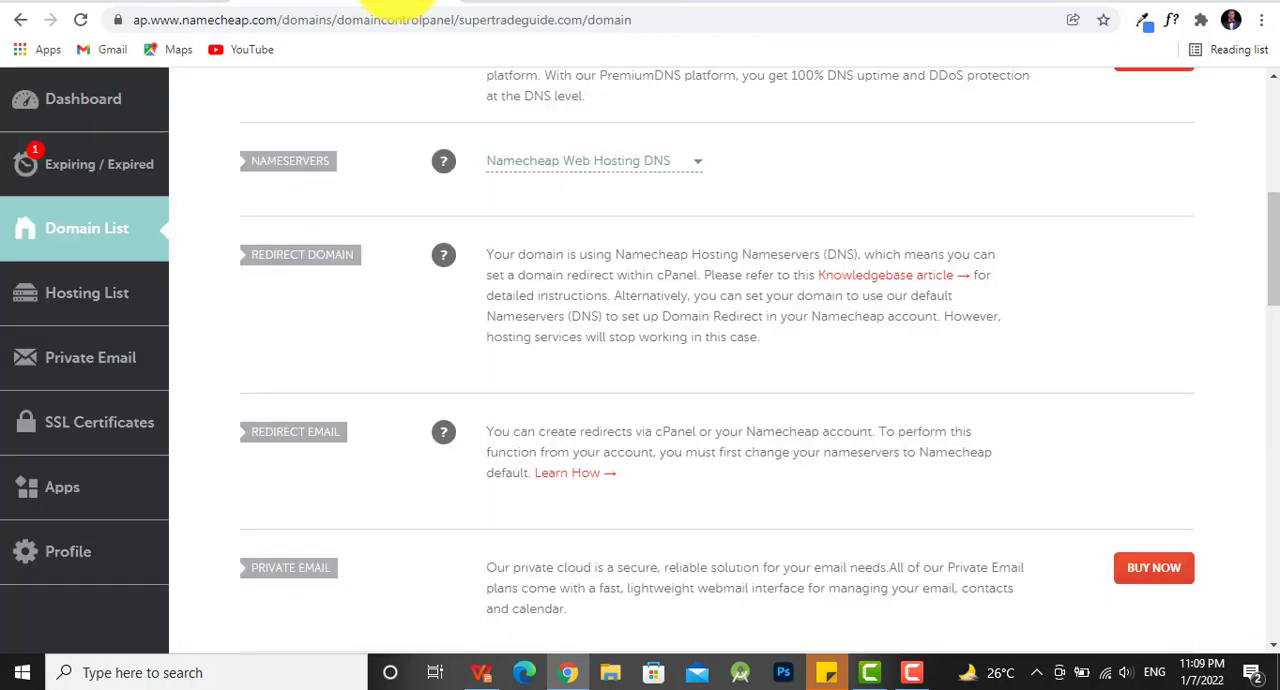